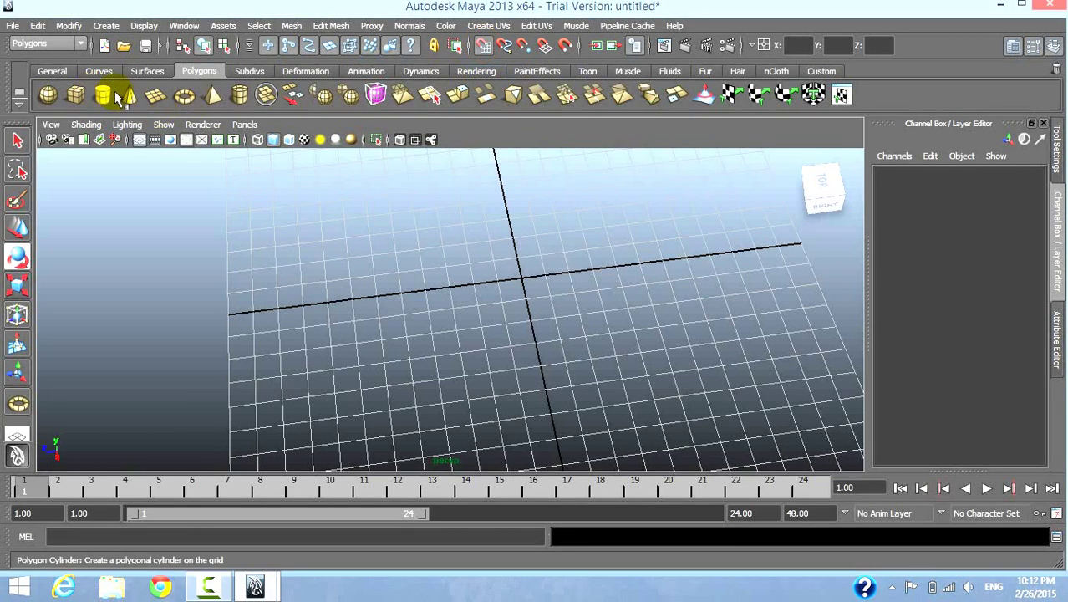
# Step: Create a polygon torus at the grid origin and set its axis and height subdivisions to 8
pyautogui.click(185, 95)
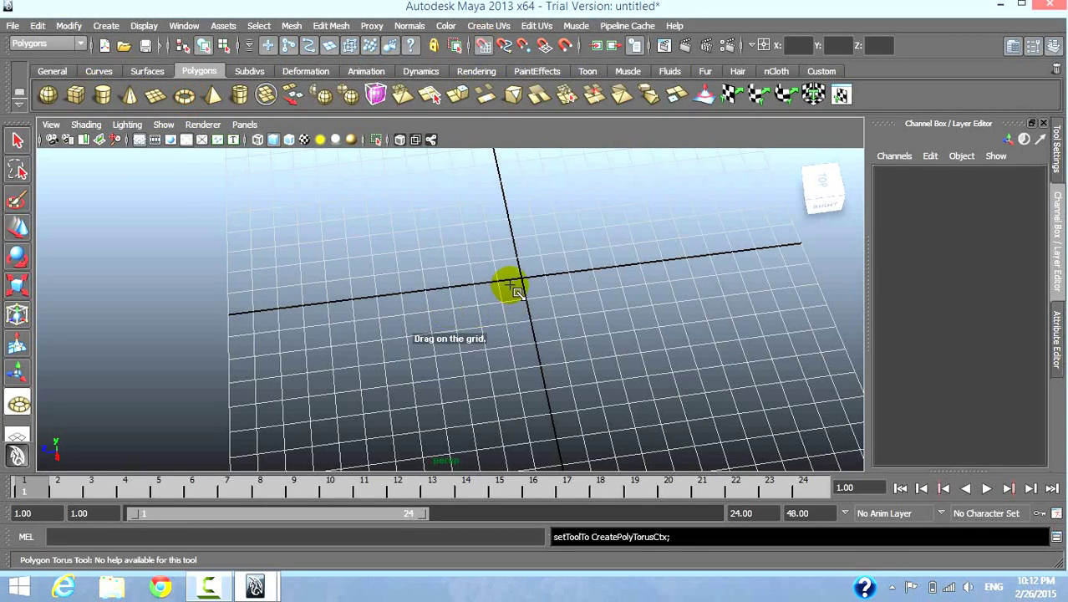
pyautogui.moveTo(541, 298)
pyautogui.mouseDown()
pyautogui.moveTo(556, 316)
pyautogui.moveTo(539, 292)
pyautogui.mouseUp()
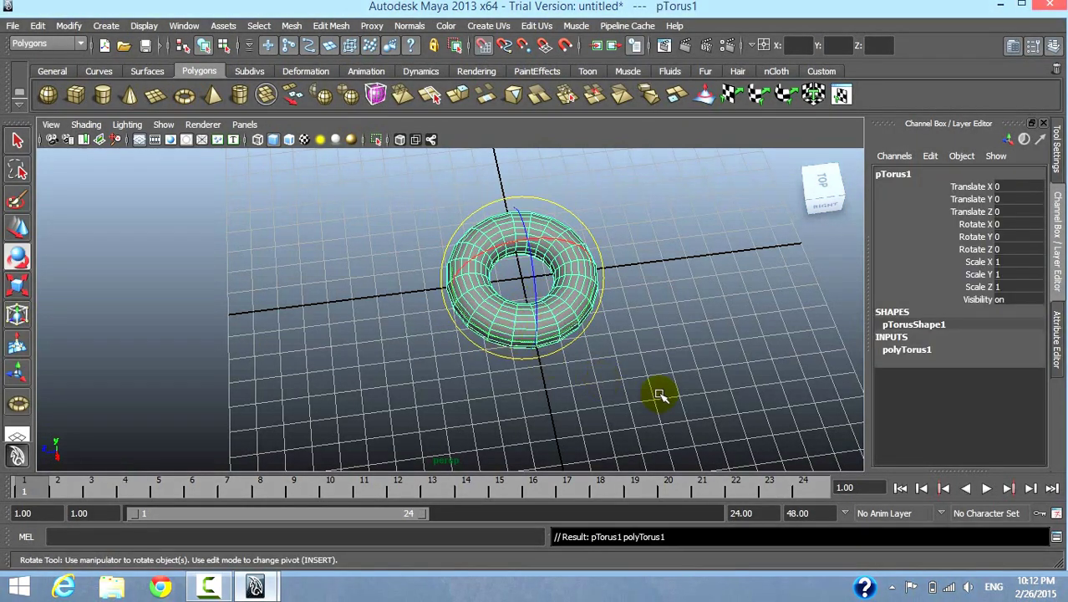
pyautogui.click(901, 351)
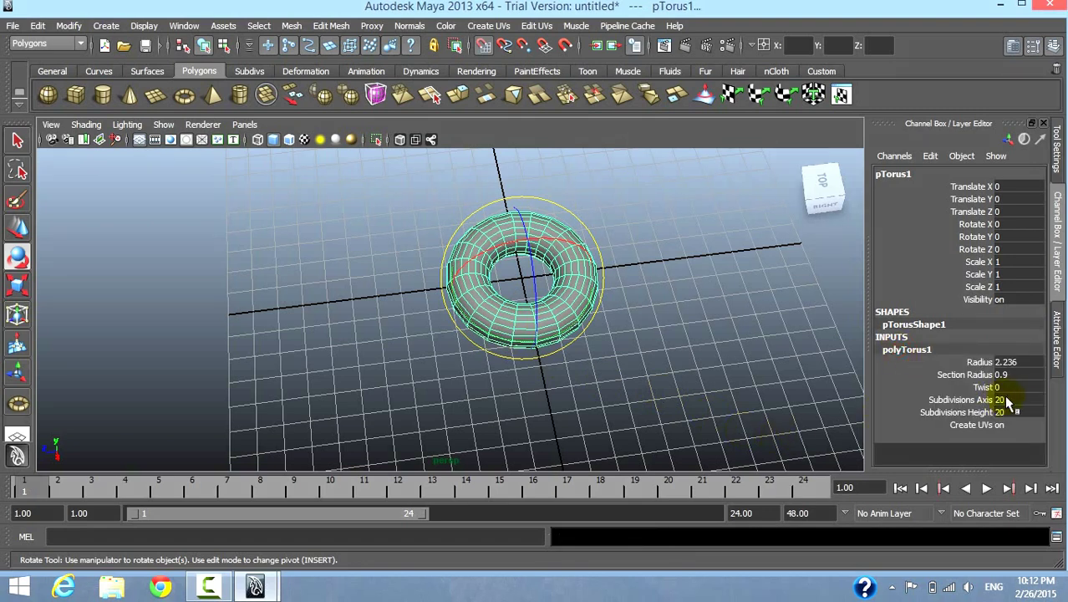
pyautogui.write('8')
pyautogui.press('Return')
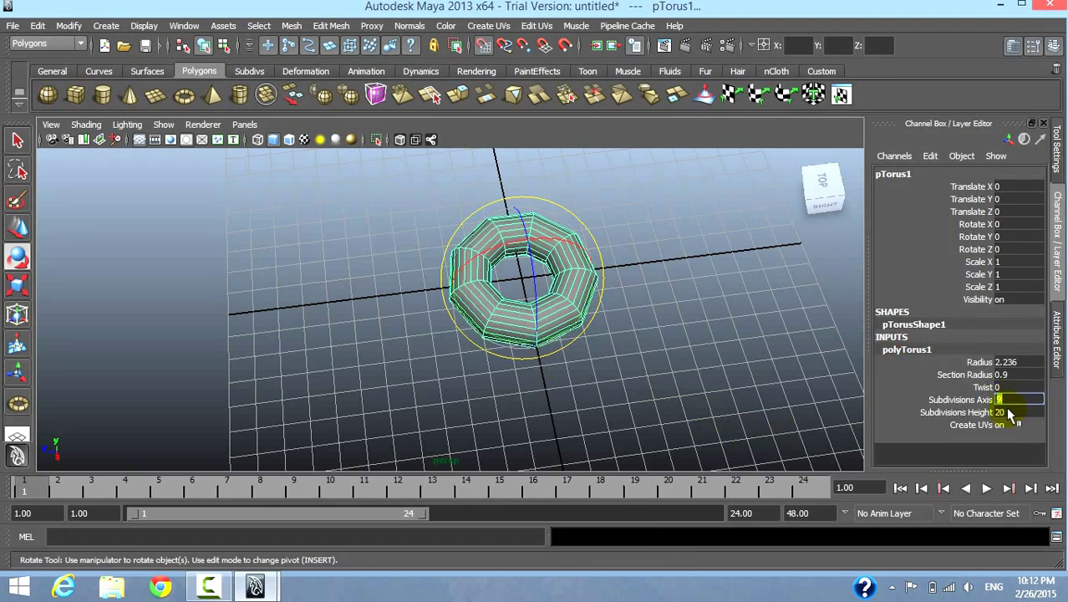
pyautogui.press('Return')
pyautogui.click(1002, 412)
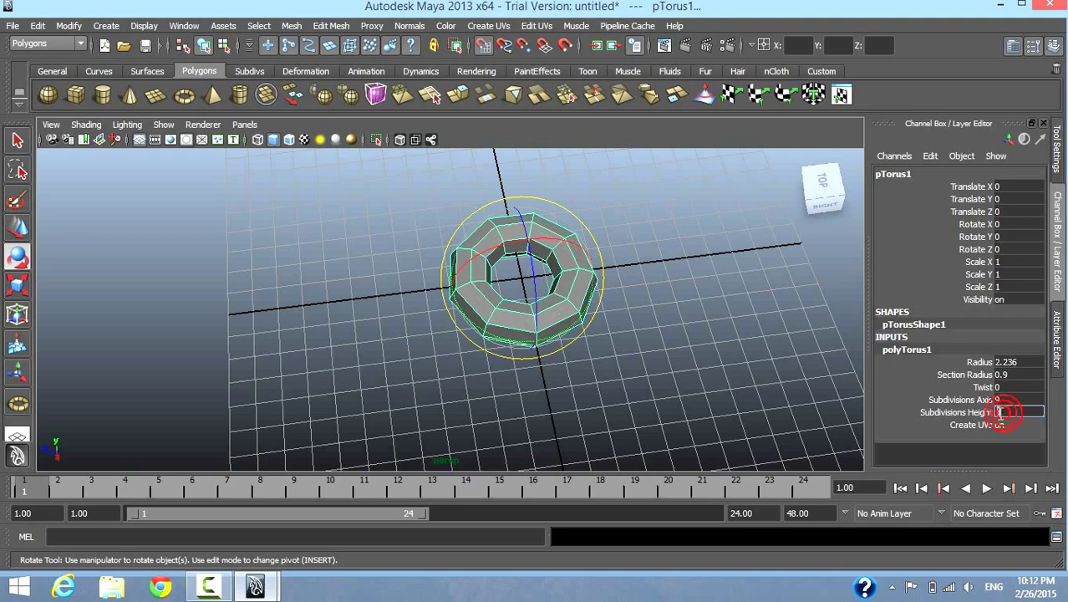
pyautogui.write('8')
pyautogui.keyDown('alt'); pyautogui.moveTo(626, 368); pyautogui.dragTo(614, 365); pyautogui.keyUp('alt')
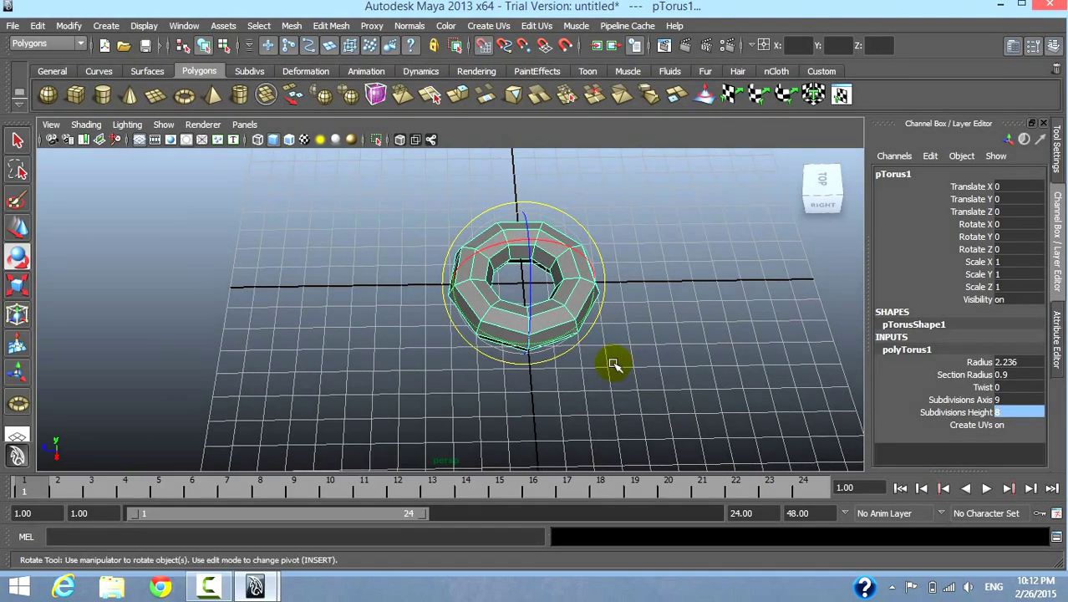
# Step: Switch the torus to vertex mode and marquee-select one half of its vertices
pyautogui.press('w')
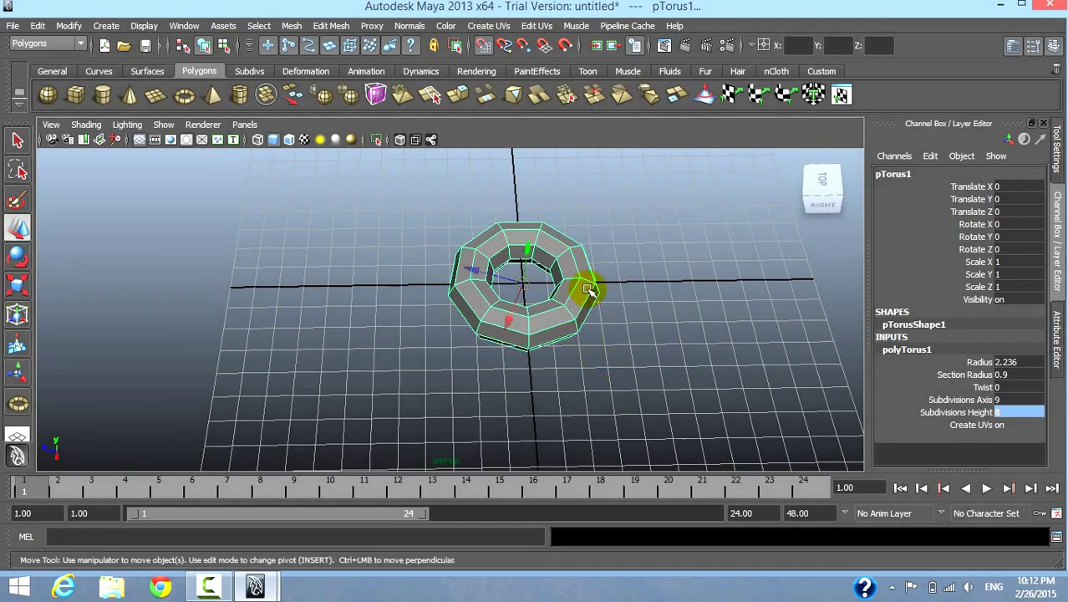
pyautogui.moveTo(589, 281)
pyautogui.keyDown('alt'); pyautogui.mouseDown()
pyautogui.moveTo(606, 318)
pyautogui.moveTo(576, 261)
pyautogui.mouseUp(); pyautogui.keyUp('alt')
pyautogui.rightClick(575, 261)
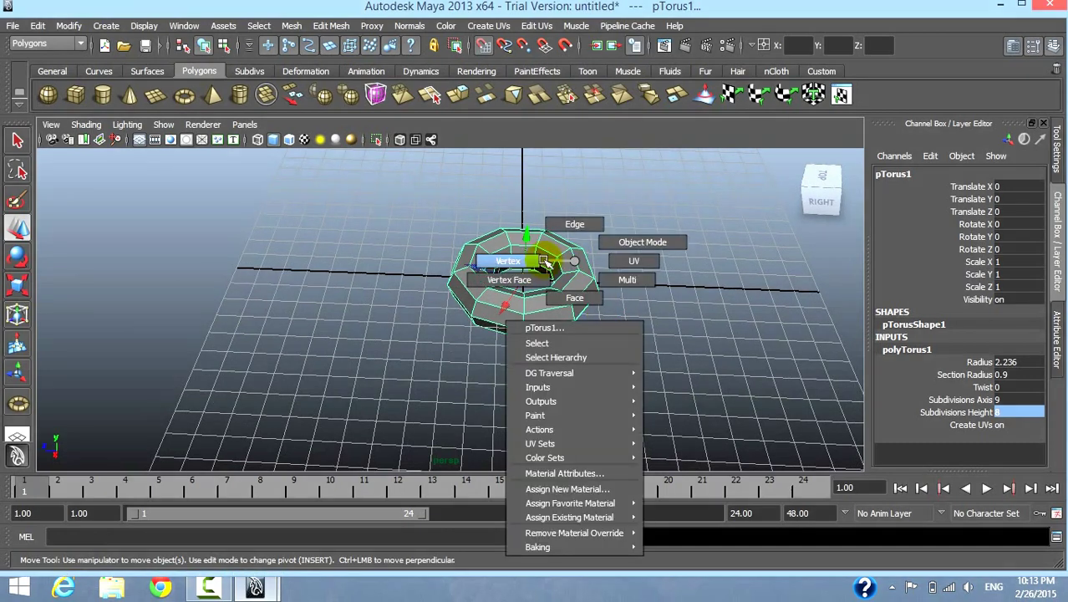
pyautogui.click(544, 261)
pyautogui.click(539, 285)
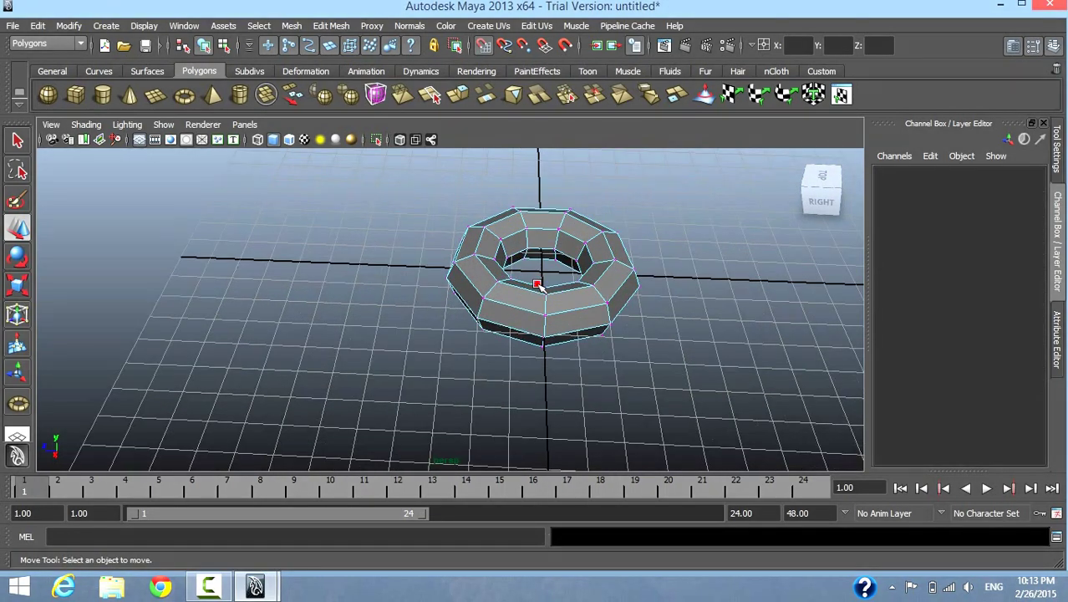
pyautogui.moveTo(538, 285)
pyautogui.keyDown('alt'); pyautogui.mouseDown()
pyautogui.moveTo(539, 310)
pyautogui.moveTo(511, 296)
pyautogui.mouseUp(); pyautogui.keyUp('alt')
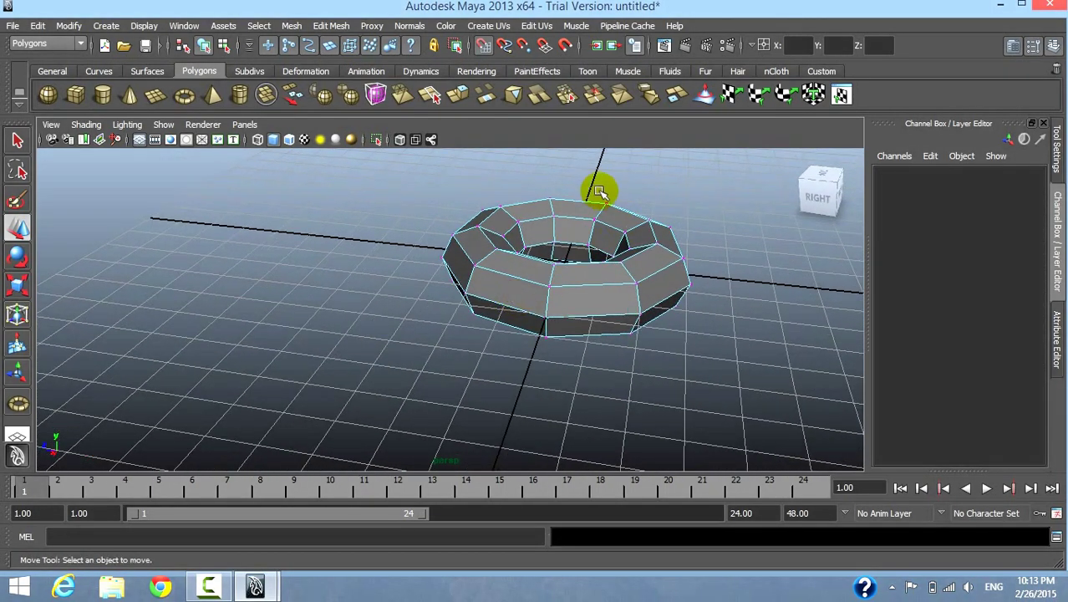
pyautogui.moveTo(595, 264)
pyautogui.mouseDown()
pyautogui.moveTo(677, 353)
pyautogui.moveTo(668, 386)
pyautogui.mouseUp()
pyautogui.keyDown('alt'); pyautogui.moveTo(668, 386); pyautogui.dragTo(648, 357, button='right'); pyautogui.keyUp('alt')
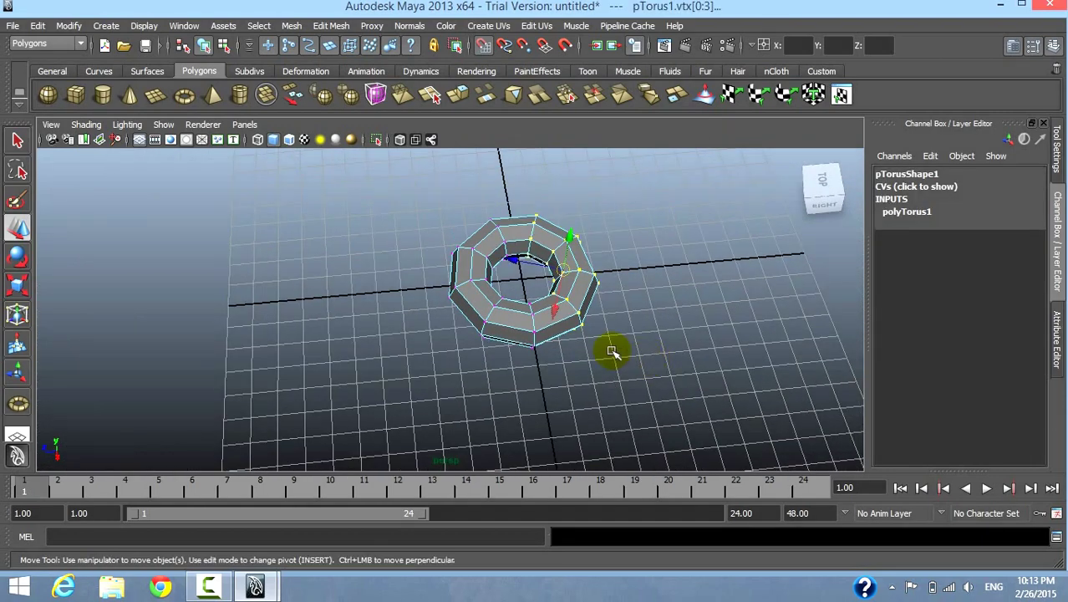
# Step: Set Move to Object space and pull the selected vertices 6 units along Z to elongate the link
pyautogui.click(580, 288)
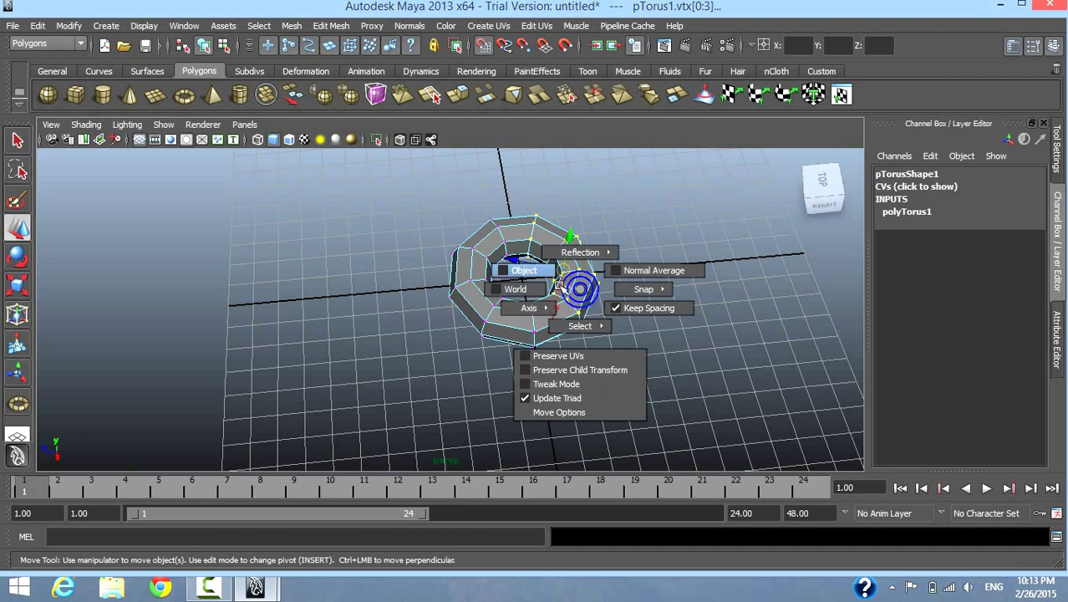
pyautogui.moveTo(558, 282)
pyautogui.mouseDown()
pyautogui.moveTo(543, 286)
pyautogui.moveTo(657, 278)
pyautogui.mouseUp()
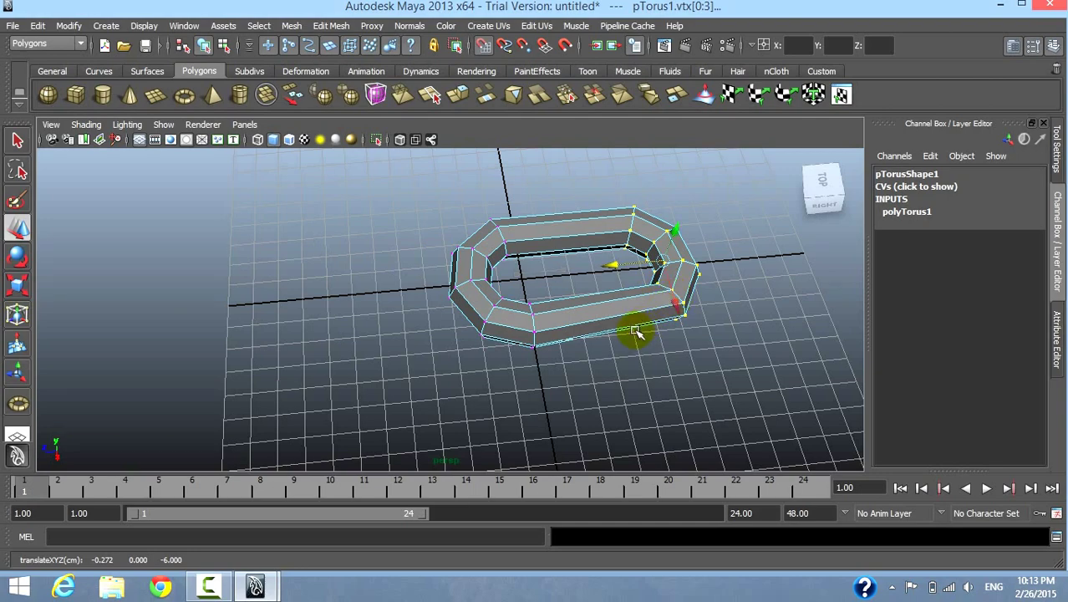
pyautogui.keyDown('alt'); pyautogui.moveTo(632, 329); pyautogui.dragTo(660, 370); pyautogui.keyUp('alt')
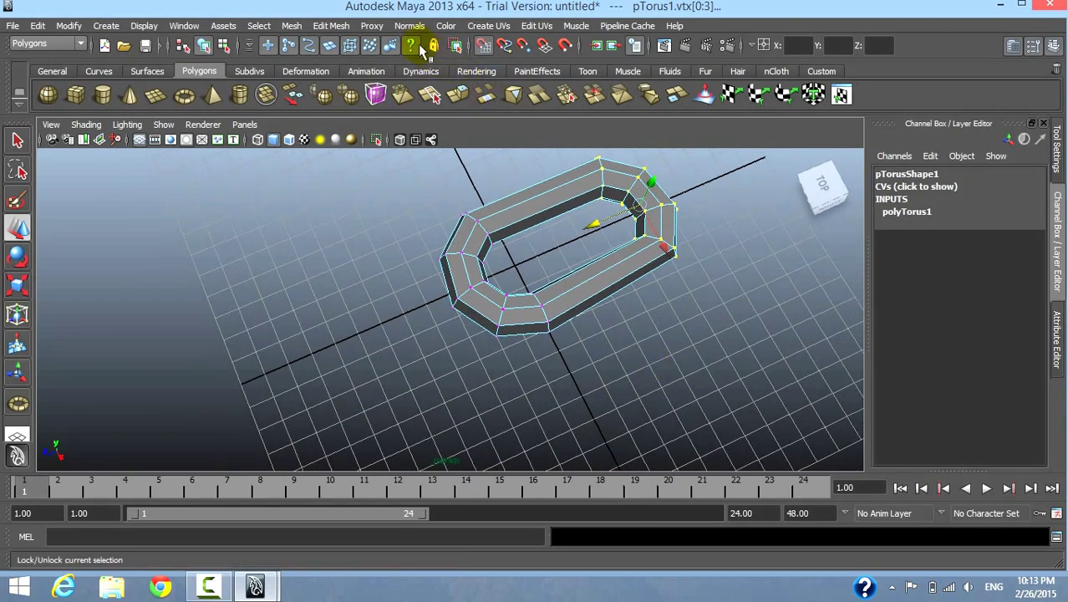
pyautogui.keyDown('alt'); pyautogui.moveTo(585, 213); pyautogui.dragTo(593, 235); pyautogui.keyUp('alt')
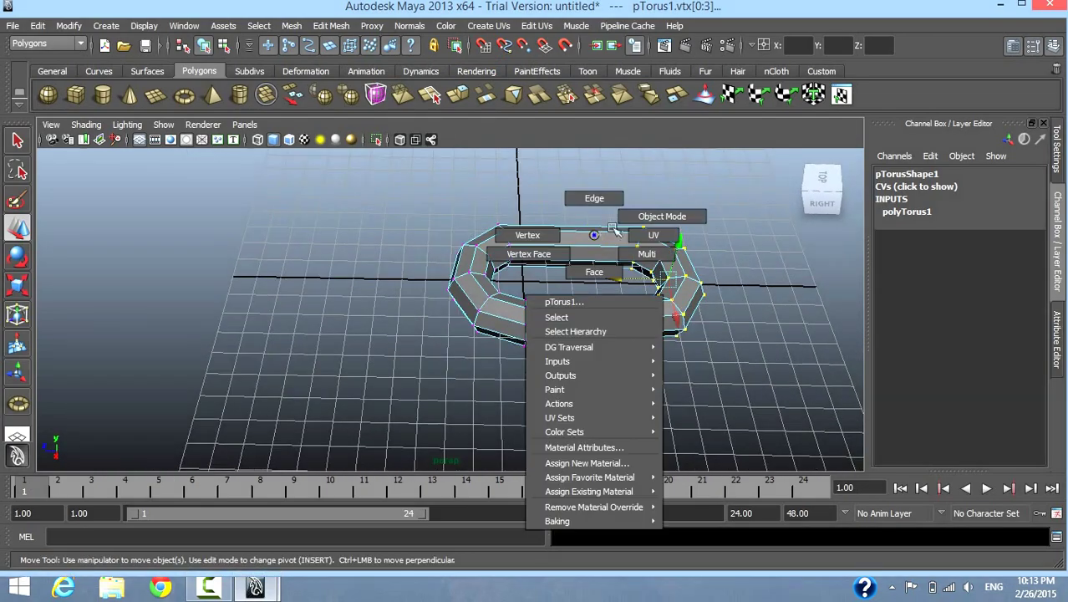
pyautogui.moveTo(593, 236); pyautogui.dragTo(651, 201, button='right')
pyautogui.moveTo(615, 357)
pyautogui.keyDown('alt'); pyautogui.mouseDown()
pyautogui.moveTo(610, 381)
pyautogui.moveTo(614, 362)
pyautogui.mouseUp(); pyautogui.keyUp('alt')
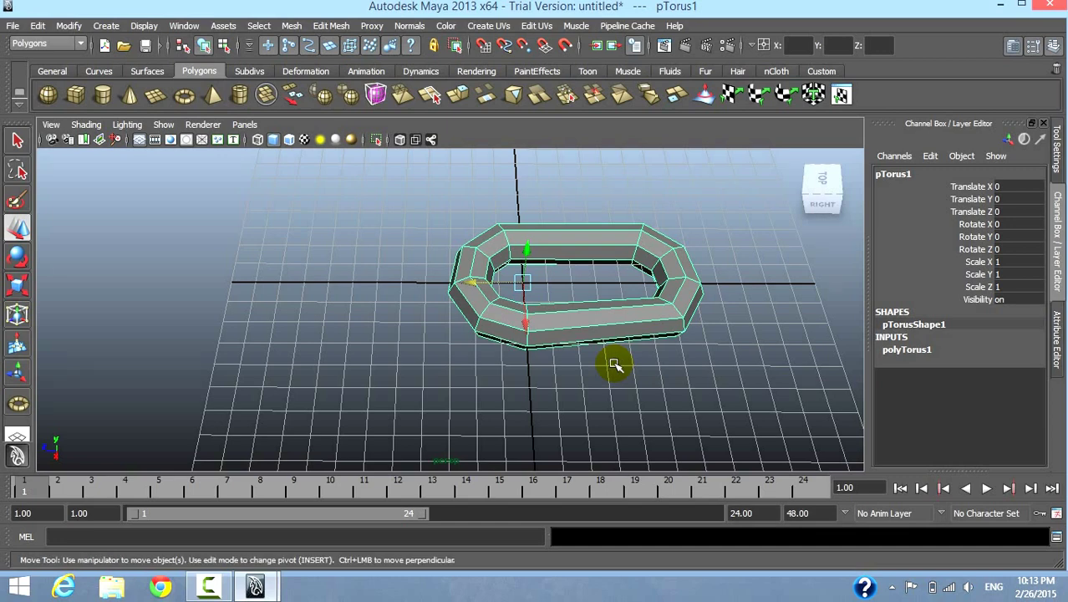
# Step: Duplicate the link and rotate the copy to -90 on Z
pyautogui.press('e')
pyautogui.hotkey('ctrl', 'd')
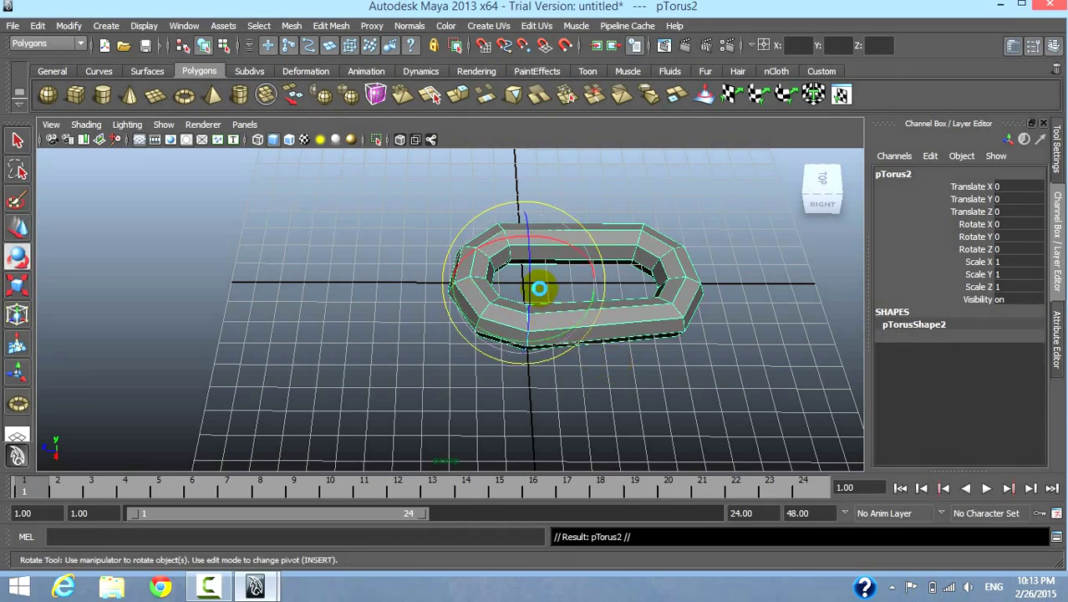
pyautogui.moveTo(527, 266); pyautogui.dragTo(526, 312)
pyautogui.write('-90')
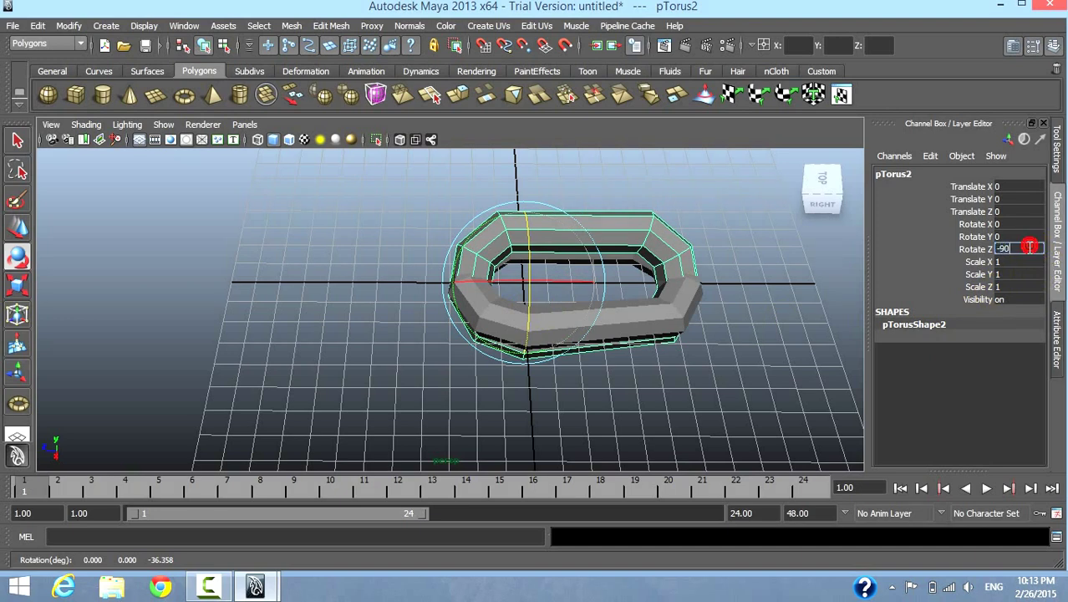
pyautogui.press('Return')
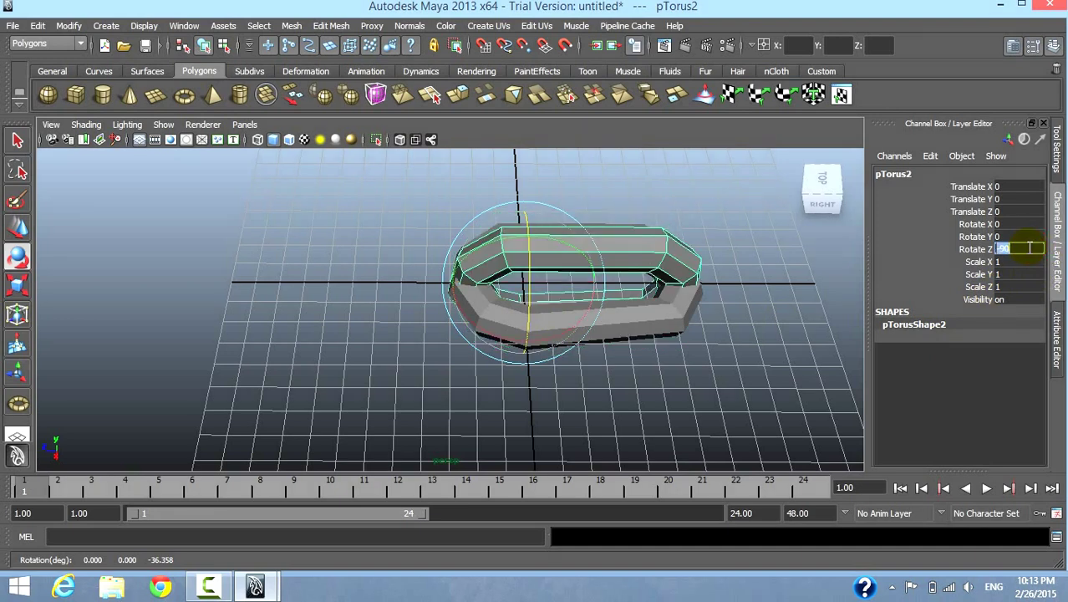
# Step: Slide the copy 6.89 along Z so it hooks through the first link
pyautogui.click(801, 372)
pyautogui.click(623, 256)
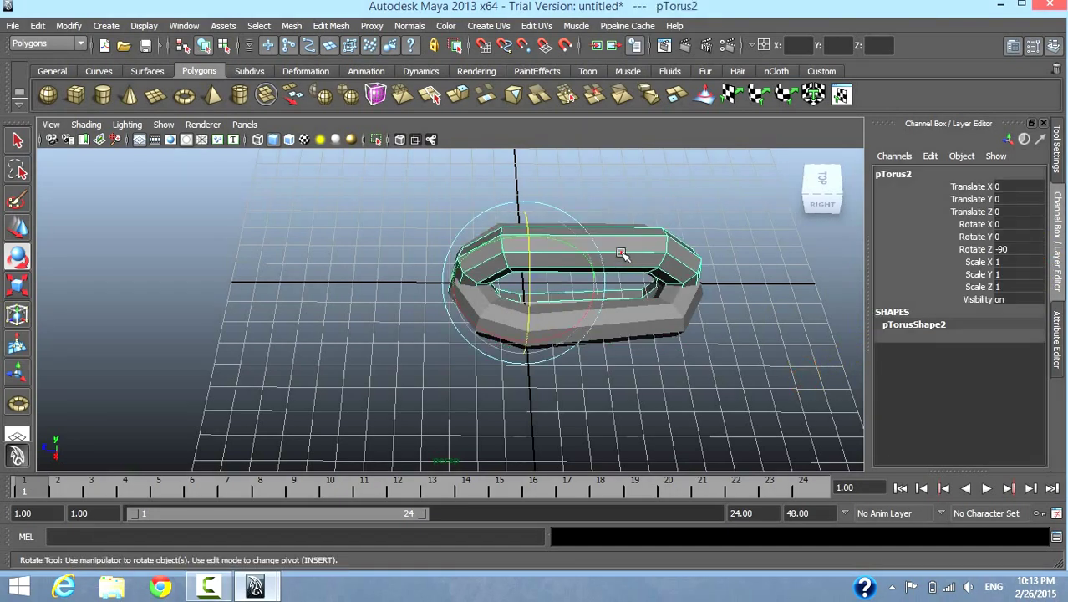
pyautogui.press('w')
pyautogui.moveTo(471, 284); pyautogui.dragTo(300, 262)
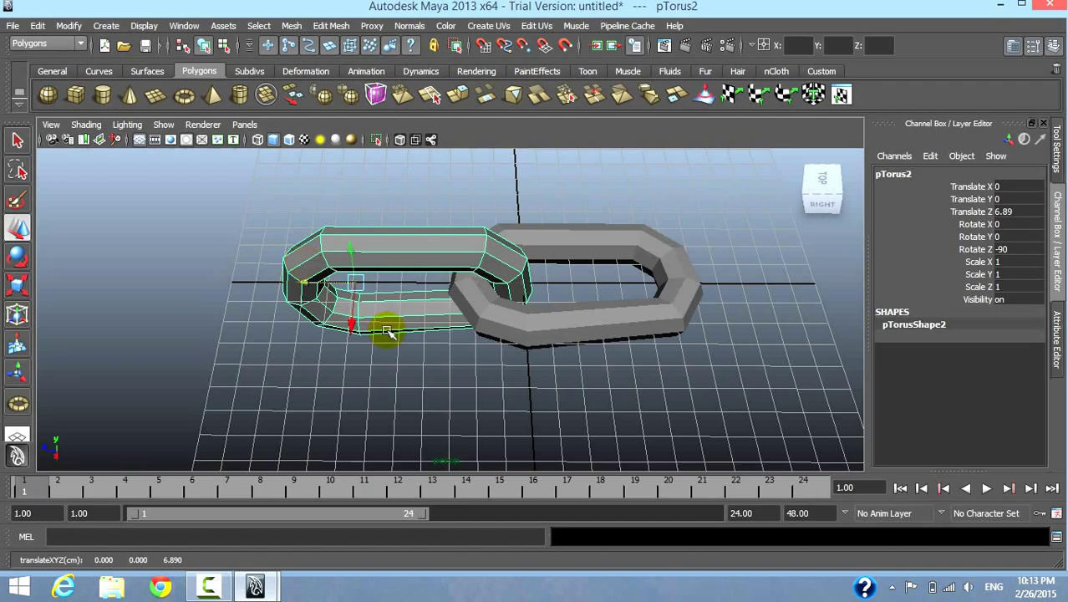
pyautogui.moveTo(386, 327)
pyautogui.keyDown('alt'); pyautogui.mouseDown()
pyautogui.moveTo(436, 341)
pyautogui.moveTo(394, 299)
pyautogui.moveTo(436, 329)
pyautogui.moveTo(520, 287)
pyautogui.mouseUp(); pyautogui.keyUp('alt')
# Step: Combine both torus links into a single mesh, polySurface1, with Mesh > Combine
pyautogui.click(520, 288)
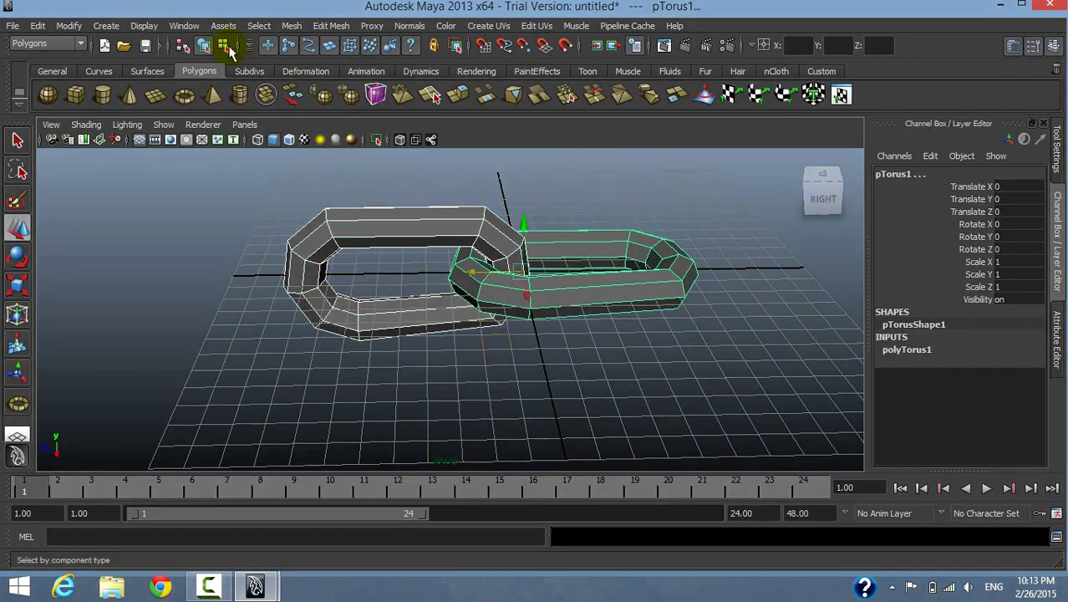
pyautogui.click(288, 26)
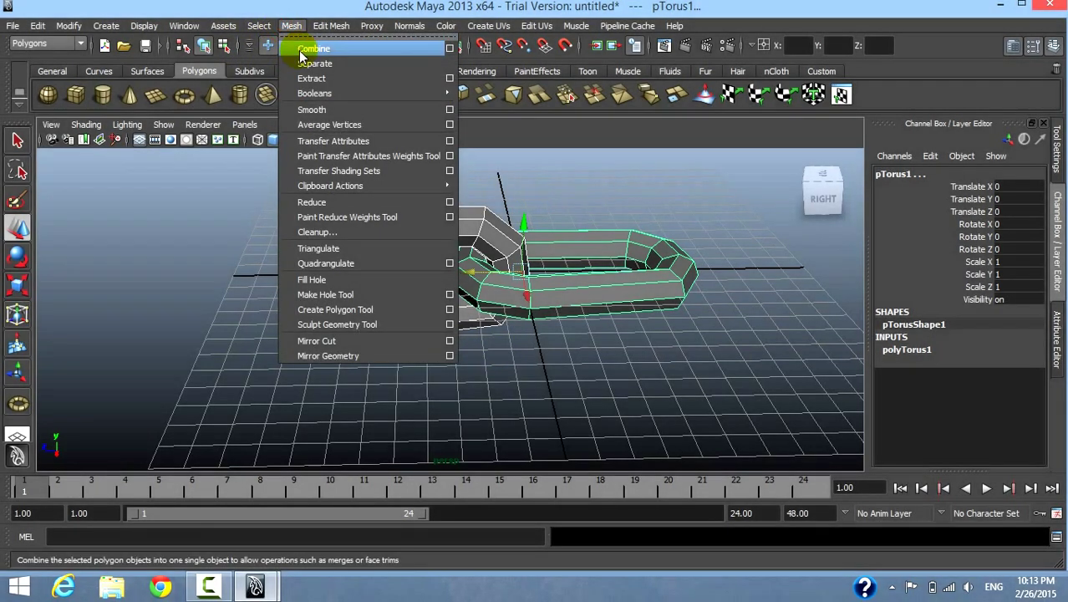
pyautogui.click(298, 49)
pyautogui.click(452, 390)
# Step: Move the combined chain mesh to Z -9.192
pyautogui.scroll(-5, 488, 323)
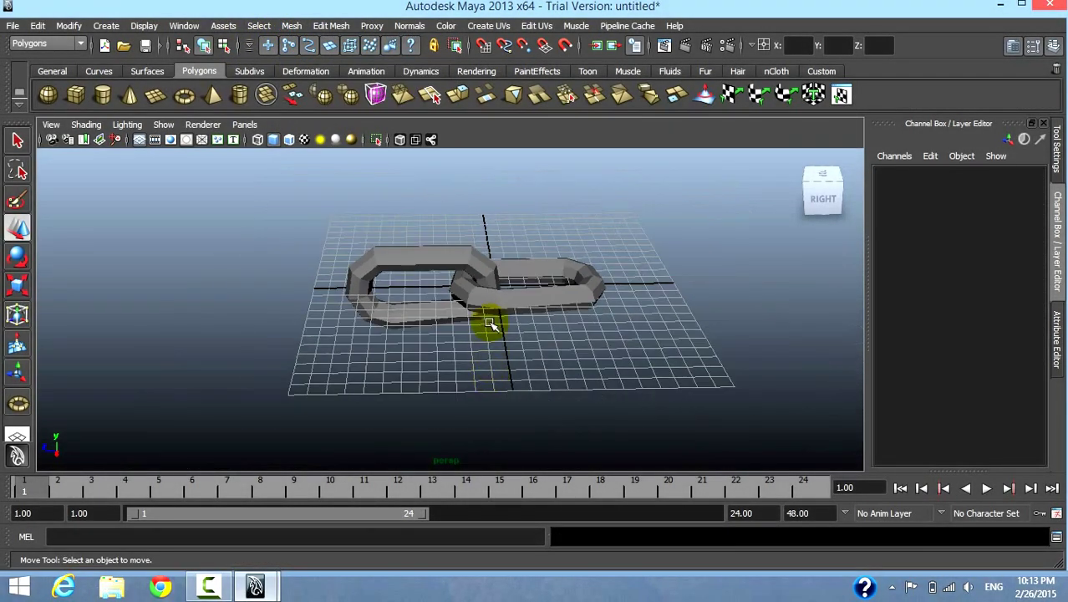
pyautogui.click(489, 305)
pyautogui.scroll(-2, 492, 339)
pyautogui.keyDown('alt'); pyautogui.moveTo(493, 338); pyautogui.dragTo(466, 375); pyautogui.keyUp('alt')
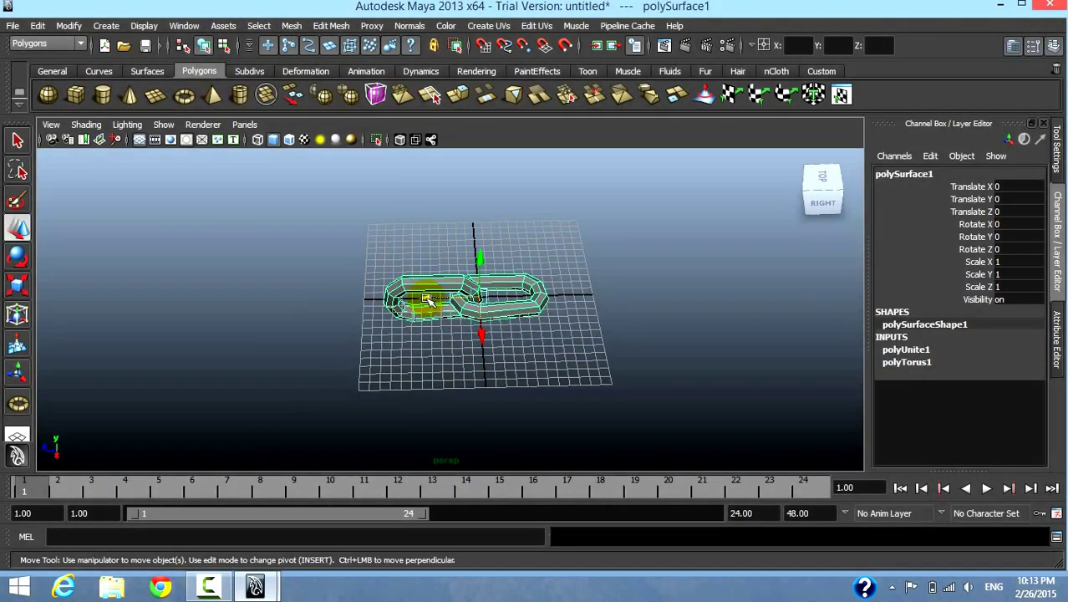
pyautogui.moveTo(417, 298)
pyautogui.mouseDown()
pyautogui.moveTo(515, 294)
pyautogui.moveTo(485, 248)
pyautogui.mouseUp()
# Step: Scale the combined chain mesh down to 0.167
pyautogui.press('r')
pyautogui.scroll(2, 484, 248)
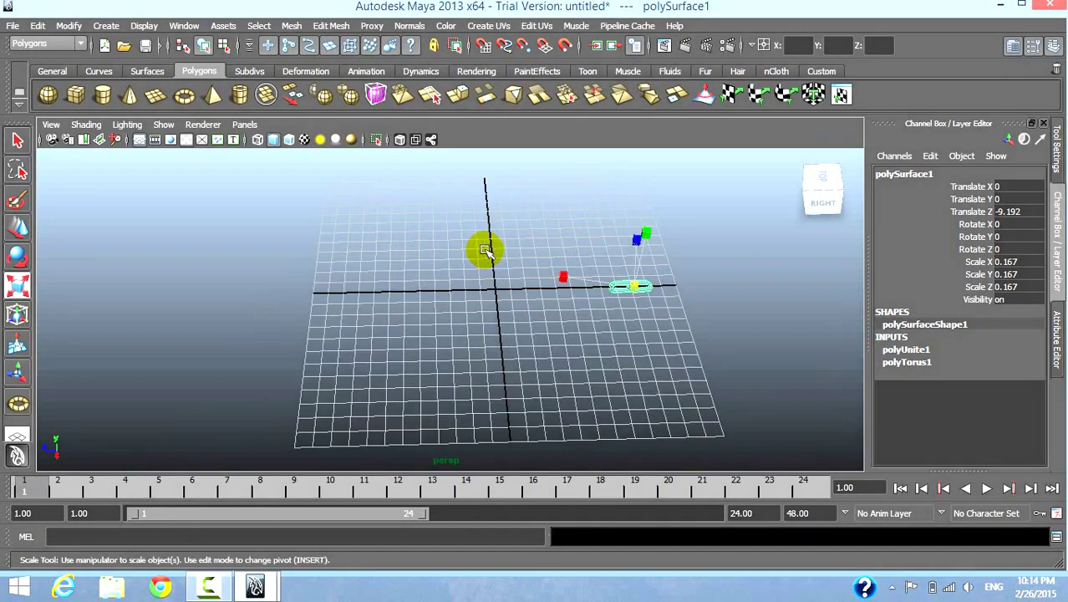
pyautogui.scroll(3, 493, 259)
pyautogui.scroll(-3, 495, 266)
pyautogui.keyDown('alt'); pyautogui.moveTo(526, 295); pyautogui.dragTo(538, 290); pyautogui.keyUp('alt')
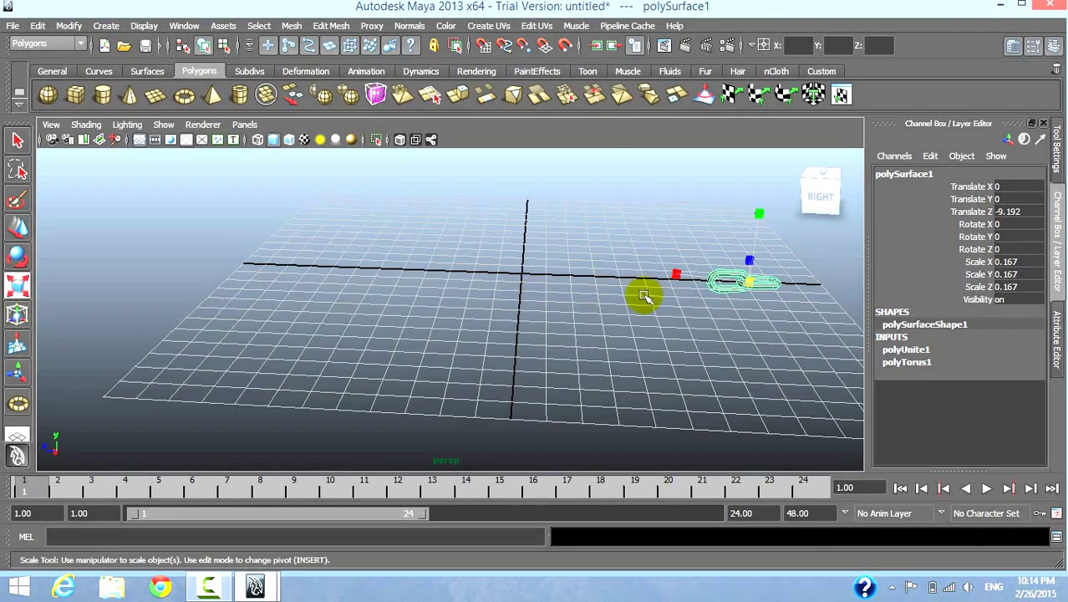
pyautogui.click(98, 71)
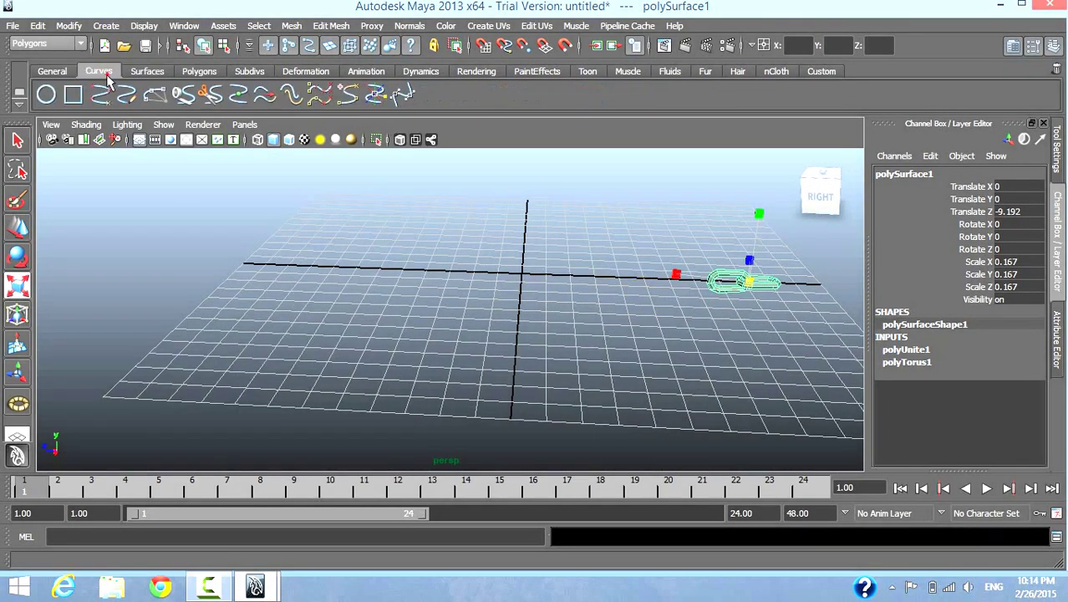
# Step: Draw a seven-point EP curve winding across the grid from the chain to the far left
pyautogui.click(100, 94)
pyautogui.moveTo(591, 313); pyautogui.dragTo(659, 290)
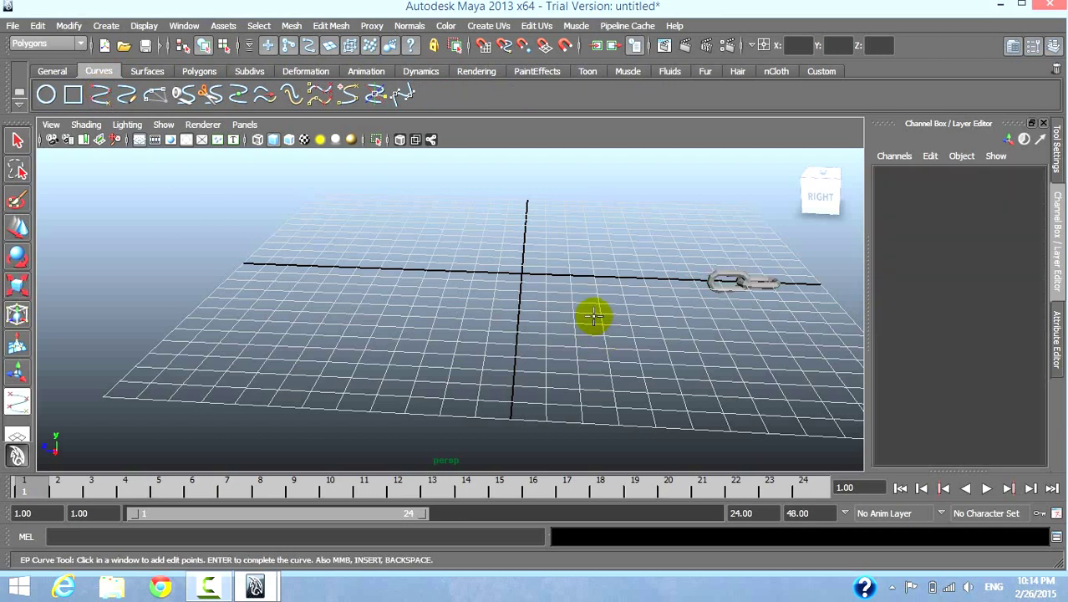
pyautogui.click(651, 293)
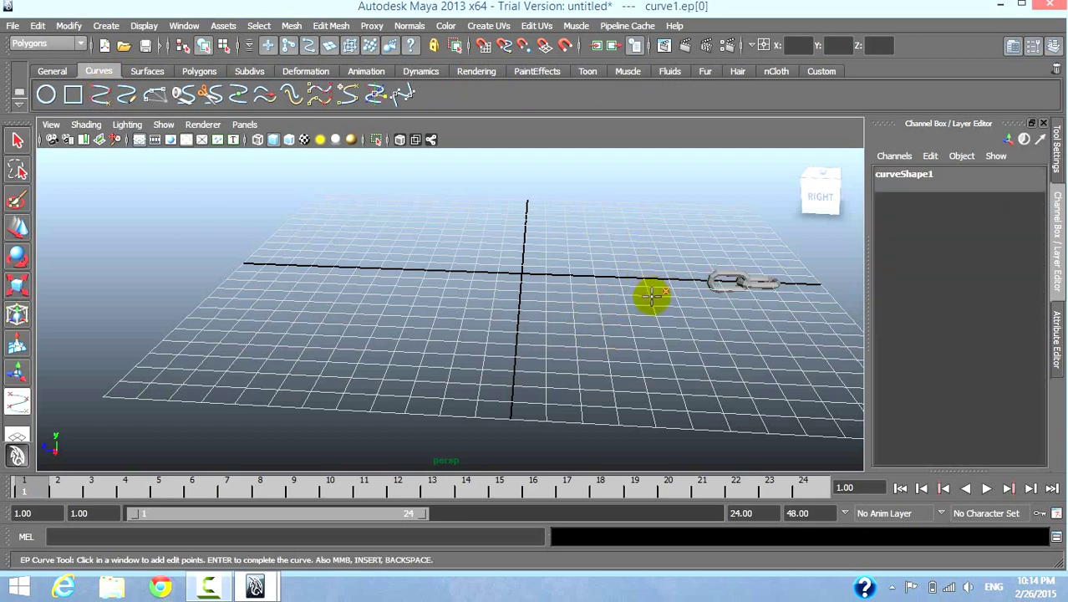
pyautogui.click(548, 215)
pyautogui.click(420, 238)
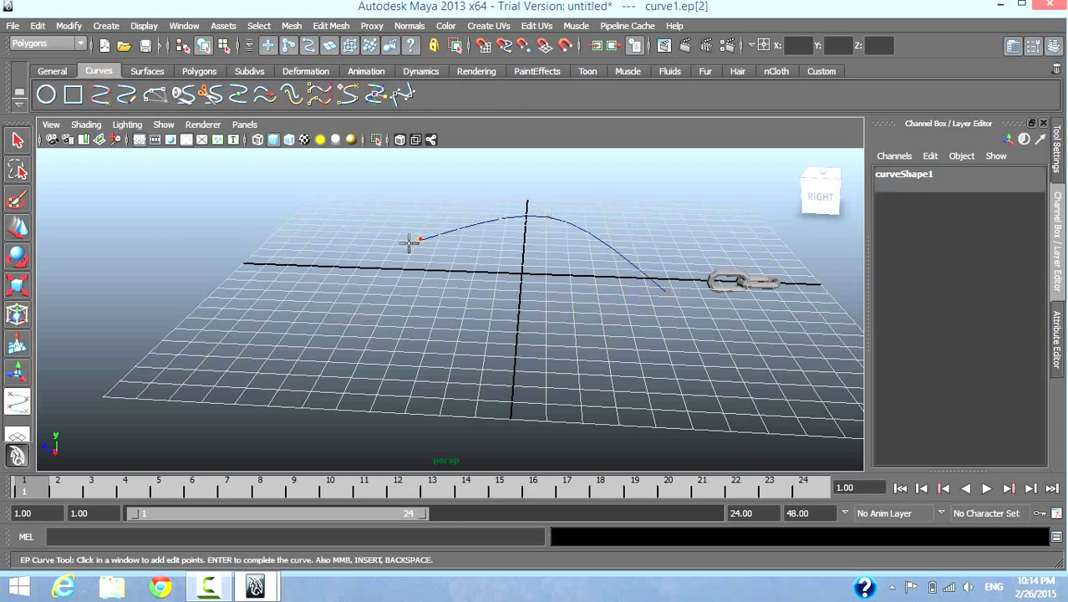
pyautogui.click(217, 241)
pyautogui.click(209, 190)
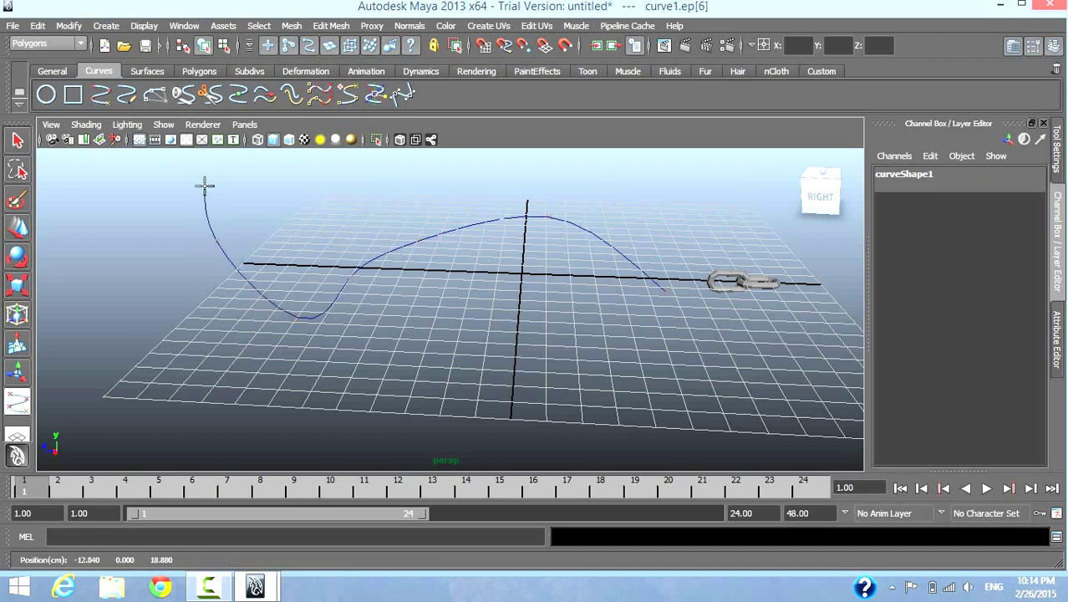
pyautogui.click(144, 180)
pyautogui.click(86, 206)
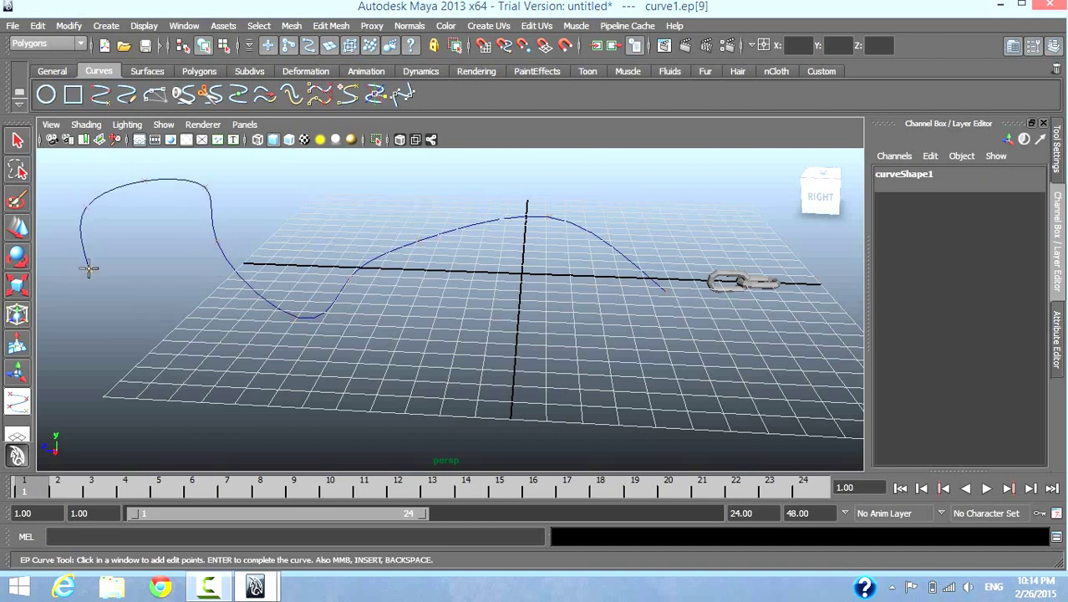
pyautogui.press('Return')
# Step: Rotate curve1 to -74.52 on Z so it arches upward, then reselect it
pyautogui.moveTo(393, 344)
pyautogui.keyDown('alt'); pyautogui.mouseDown()
pyautogui.moveTo(495, 386)
pyautogui.moveTo(512, 327)
pyautogui.moveTo(506, 350)
pyautogui.moveTo(448, 355)
pyautogui.mouseUp(); pyautogui.keyUp('alt')
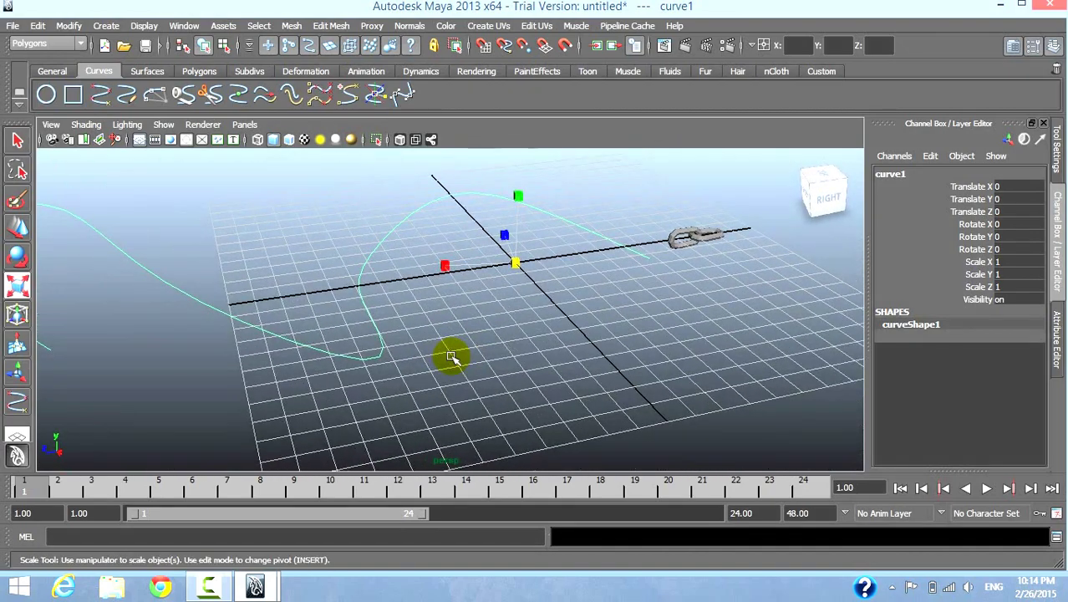
pyautogui.press('e')
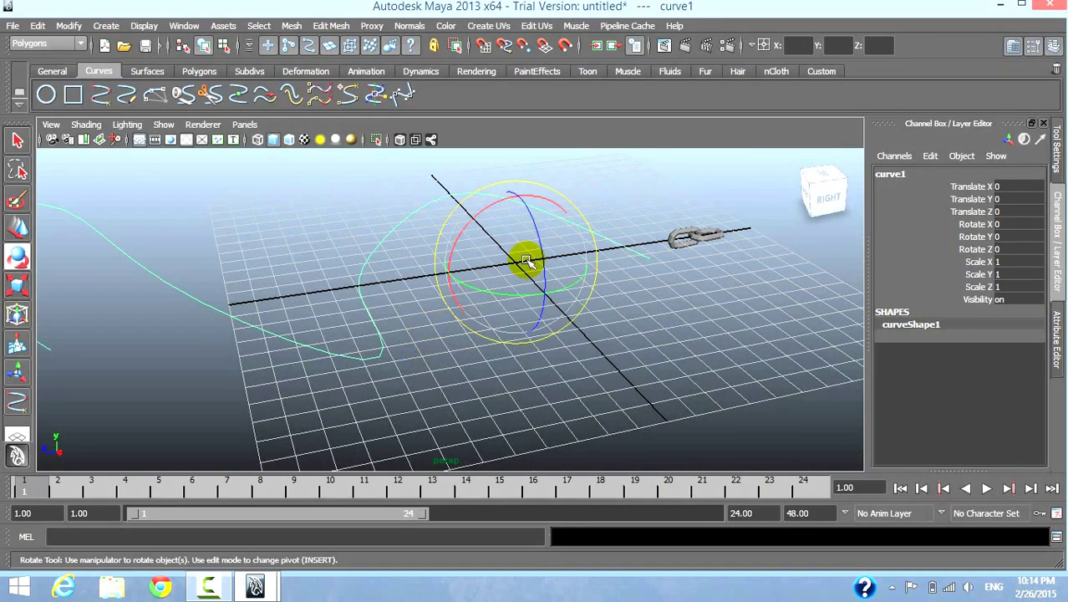
pyautogui.moveTo(663, 290)
pyautogui.mouseDown(button='middle')
pyautogui.moveTo(685, 377)
pyautogui.moveTo(670, 450)
pyautogui.mouseUp(button='middle')
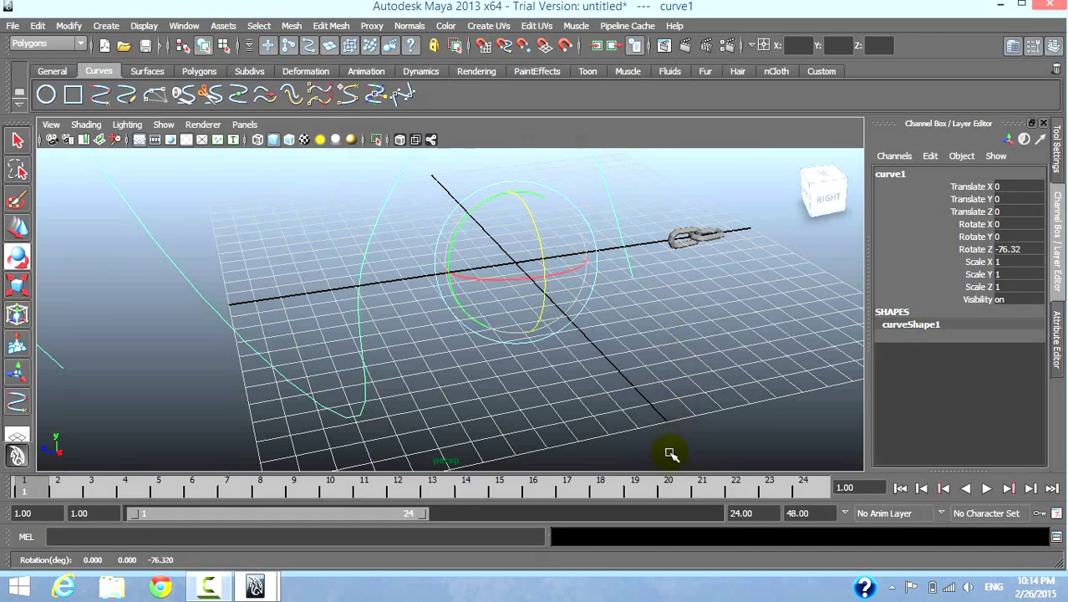
pyautogui.click(640, 374)
pyautogui.scroll(-3, 639, 374)
pyautogui.moveTo(640, 375)
pyautogui.keyDown('alt'); pyautogui.mouseDown()
pyautogui.moveTo(517, 351)
pyautogui.moveTo(422, 257)
pyautogui.moveTo(467, 274)
pyautogui.moveTo(422, 342)
pyautogui.mouseUp(); pyautogui.keyUp('alt')
pyautogui.click(428, 263)
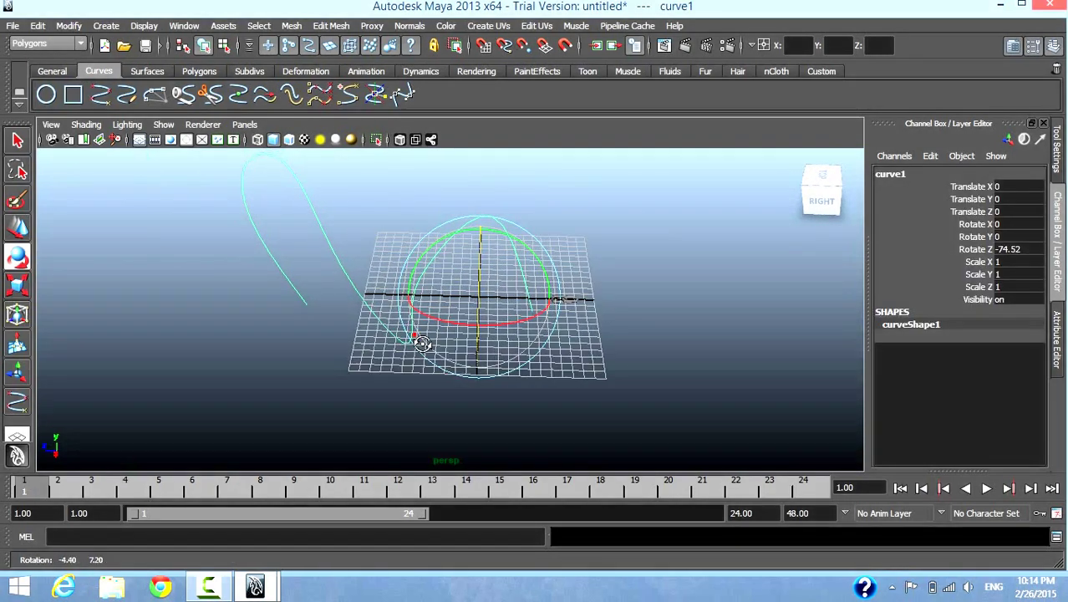
pyautogui.click(589, 422)
pyautogui.click(452, 239)
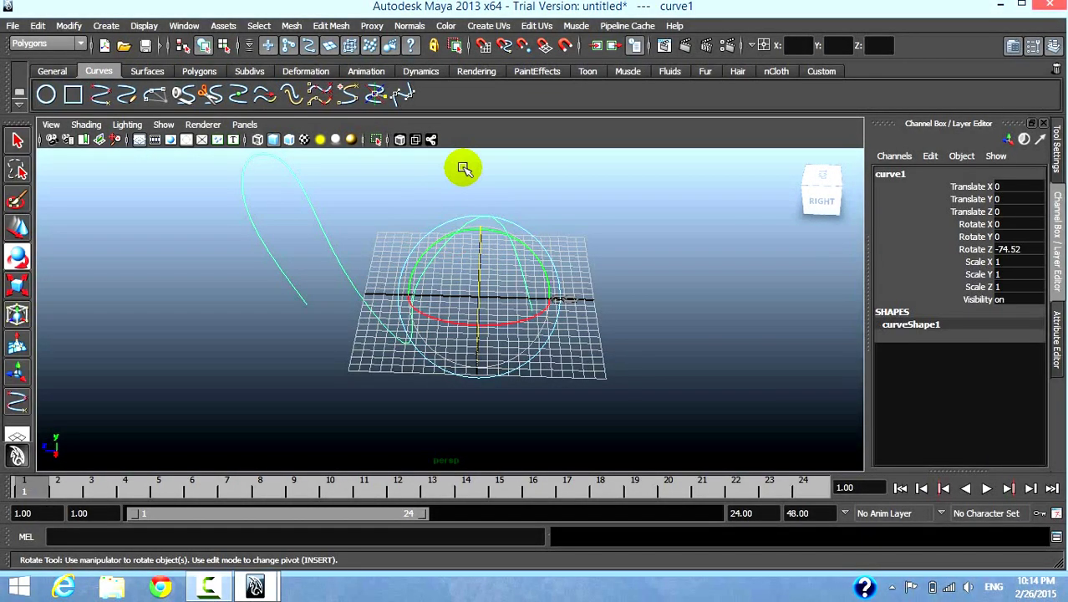
# Step: Switch the menu set to Surfaces
pyautogui.press('w')
pyautogui.click(194, 26)
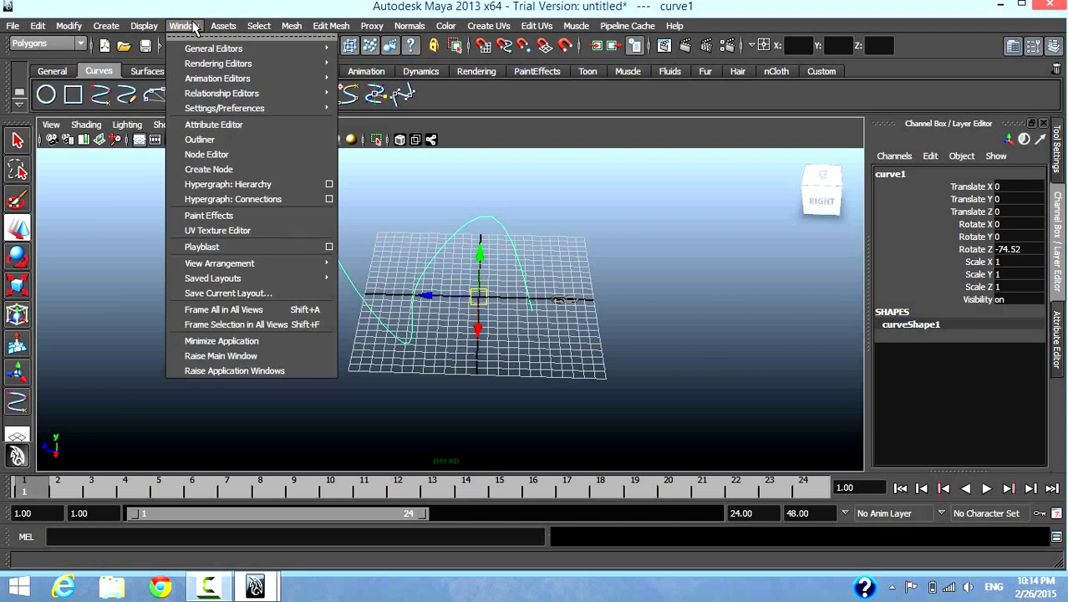
pyautogui.click(52, 43)
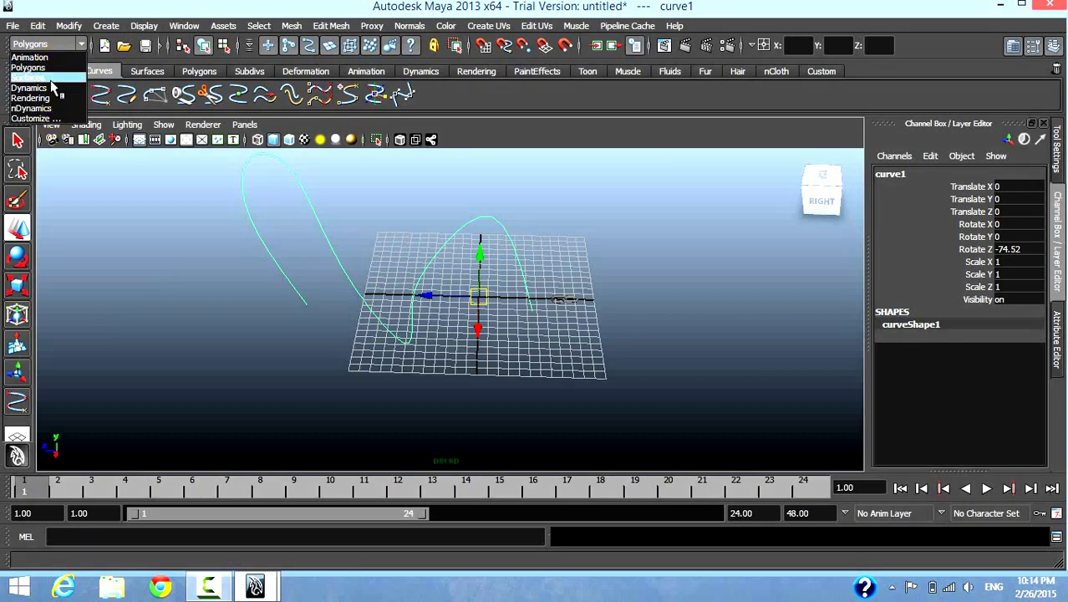
pyautogui.click(29, 77)
# Step: Rebuild curve1 with 100 spans via Edit Curves > Rebuild Curve options
pyautogui.click(269, 26)
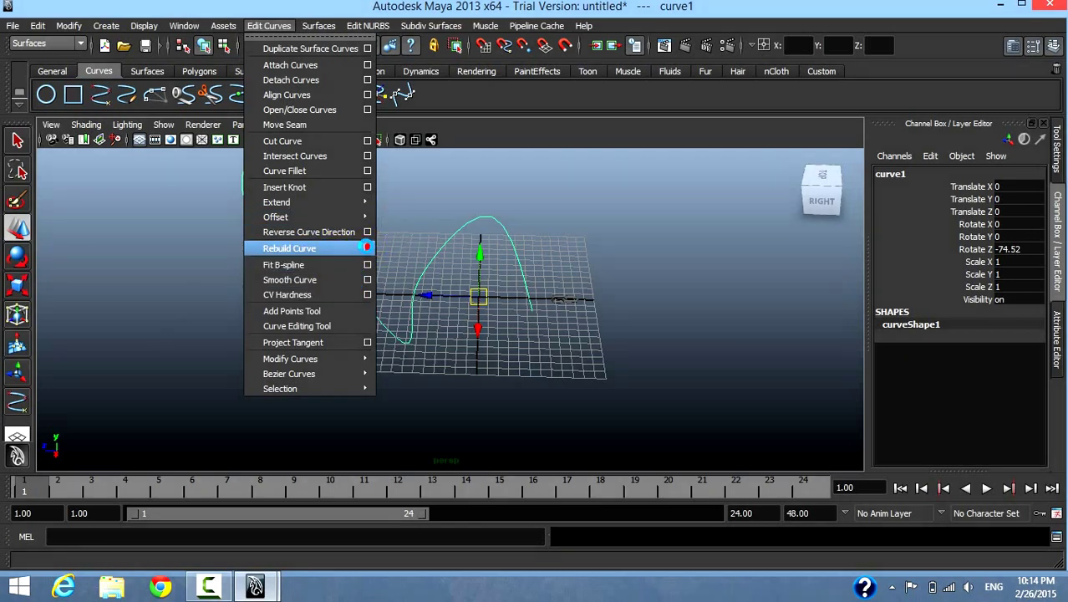
pyautogui.click(366, 247)
pyautogui.moveTo(496, 208); pyautogui.dragTo(603, 182)
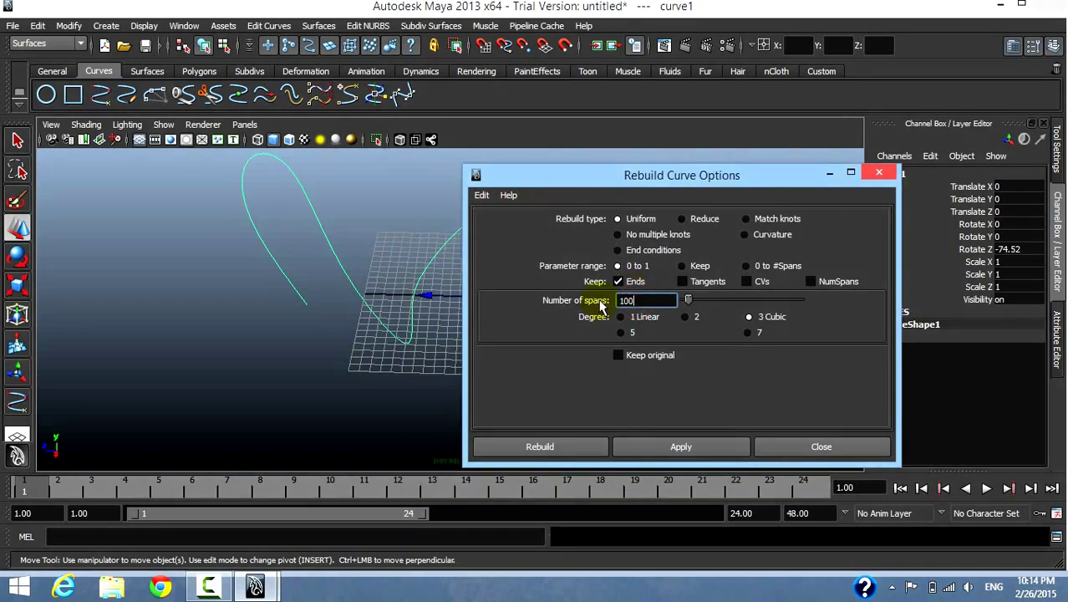
pyautogui.click(561, 447)
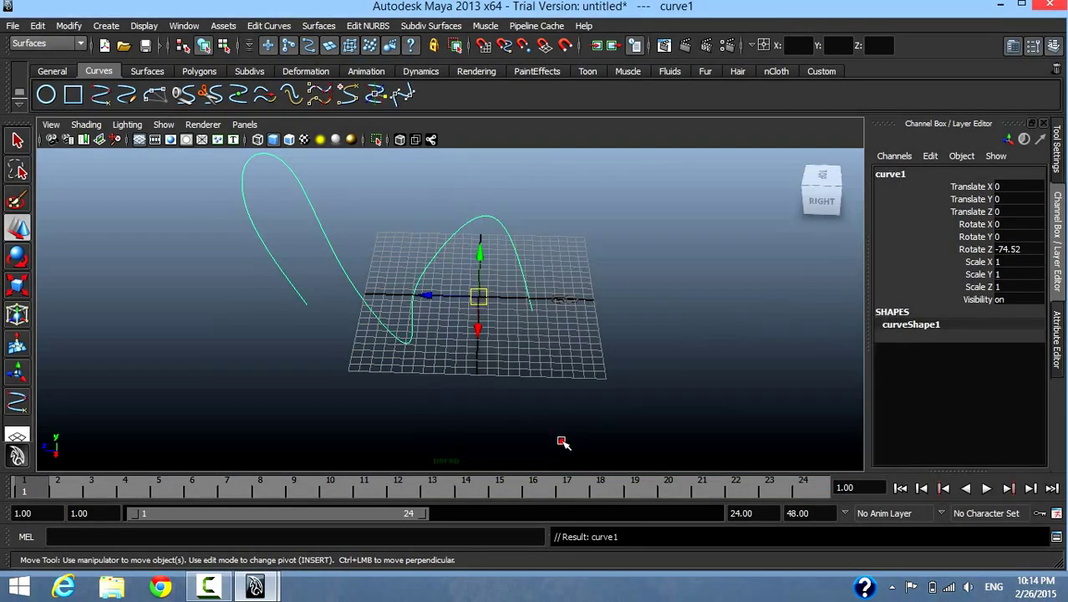
pyautogui.moveTo(431, 234); pyautogui.dragTo(386, 210, button='right')
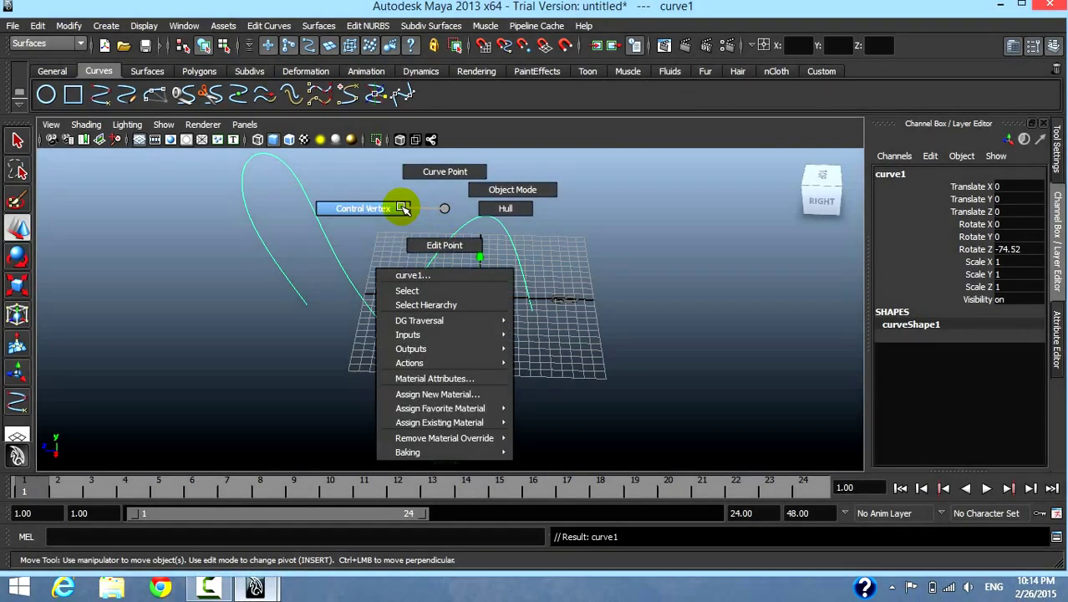
pyautogui.moveTo(440, 361)
pyautogui.keyDown('alt'); pyautogui.mouseDown()
pyautogui.moveTo(448, 358)
pyautogui.moveTo(409, 333)
pyautogui.moveTo(436, 333)
pyautogui.mouseUp(); pyautogui.keyUp('alt')
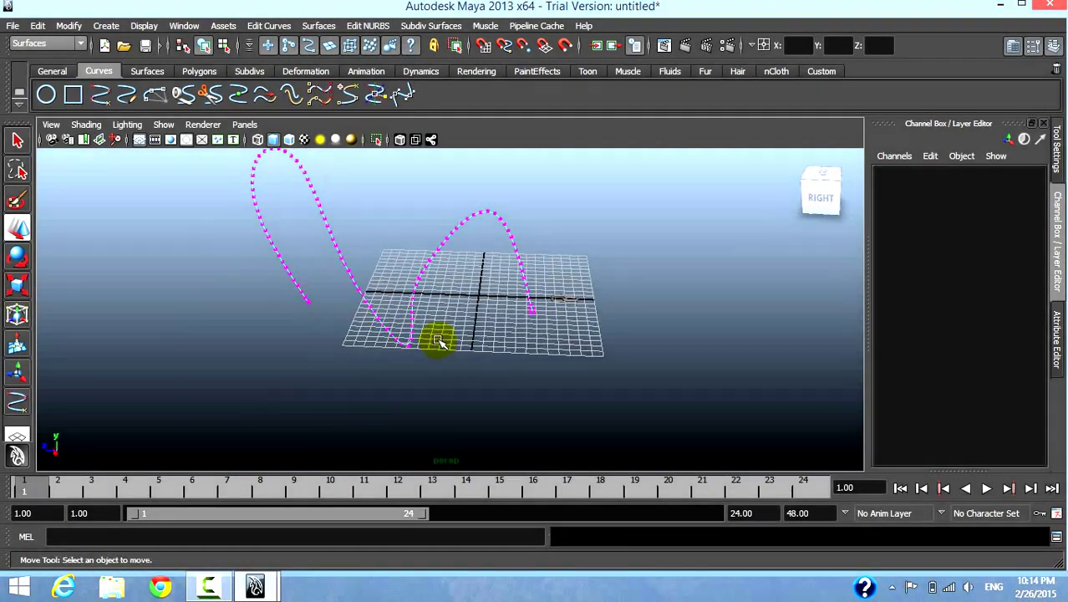
pyautogui.keyDown('alt'); pyautogui.moveTo(435, 333); pyautogui.dragTo(441, 339, button='right'); pyautogui.keyUp('alt')
pyautogui.keyDown('alt'); pyautogui.moveTo(563, 435); pyautogui.dragTo(573, 411, button='right'); pyautogui.keyUp('alt')
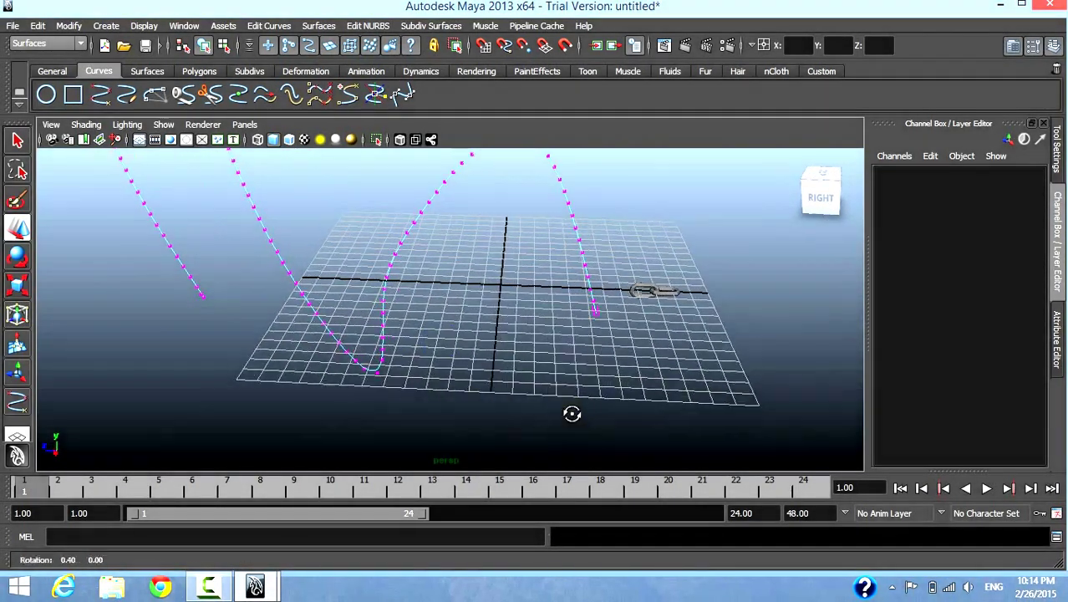
pyautogui.rightClick(547, 199)
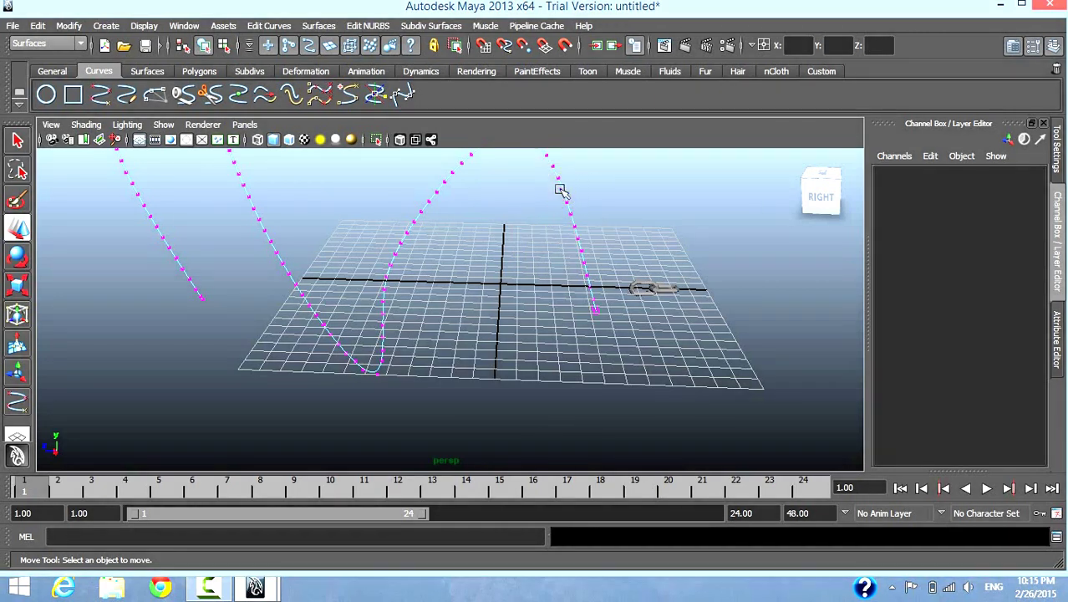
pyautogui.moveTo(560, 190); pyautogui.dragTo(638, 148, button='right')
pyautogui.click(566, 197)
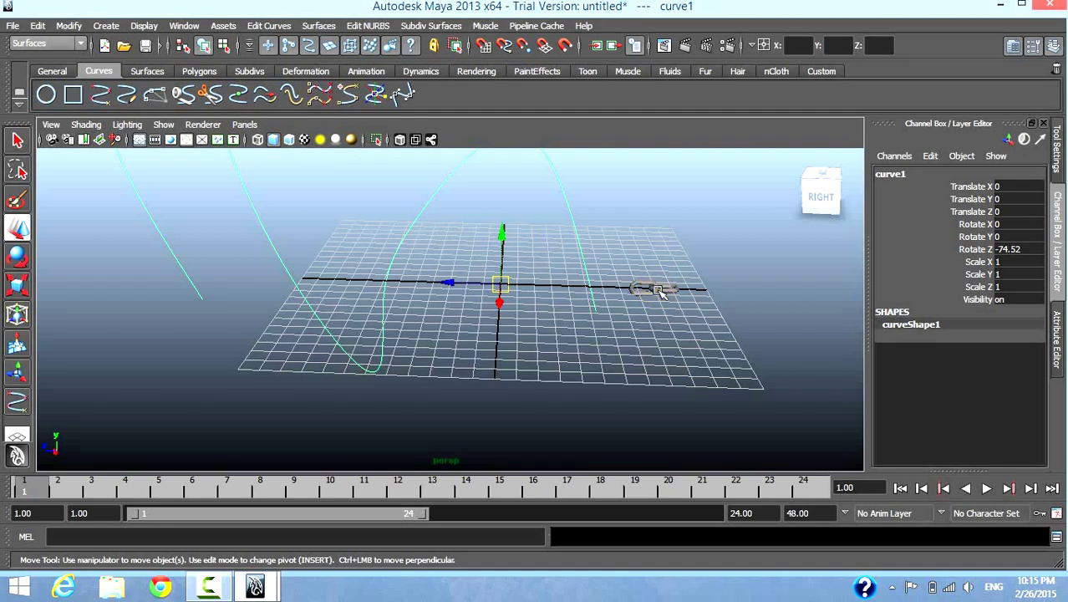
pyautogui.click(659, 291)
pyautogui.moveTo(499, 206); pyautogui.dragTo(593, 215)
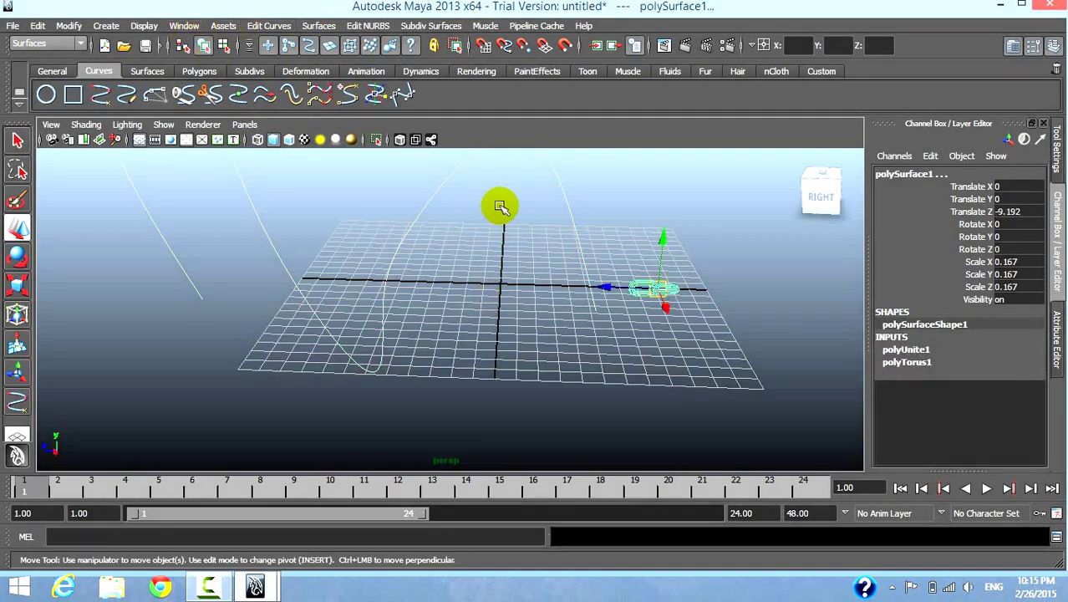
# Step: Select the chain link with the curve and switch to the Animation menu set
pyautogui.click(571, 195)
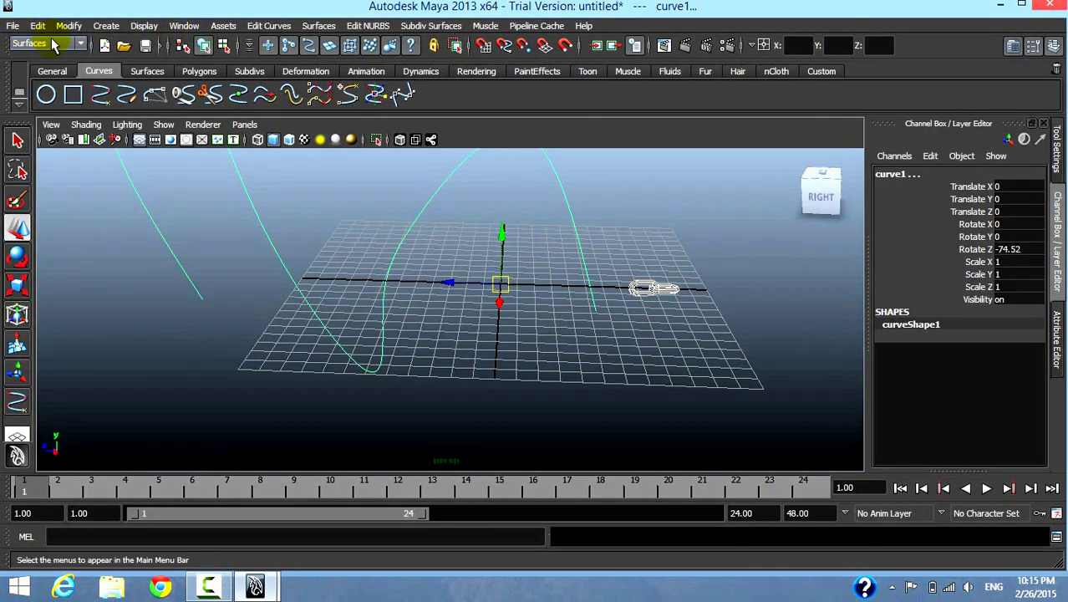
pyautogui.click(40, 44)
pyautogui.click(30, 56)
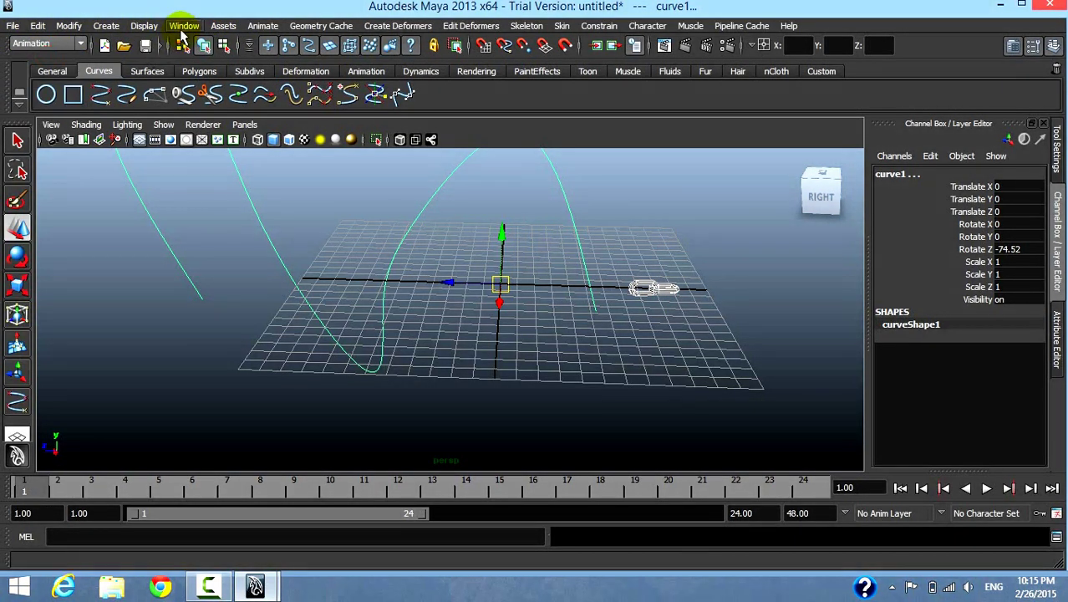
# Step: Attach the chain mesh to curve1 with Attach to Motion Path, creating motionPath1
pyautogui.click(262, 25)
pyautogui.moveTo(287, 309)
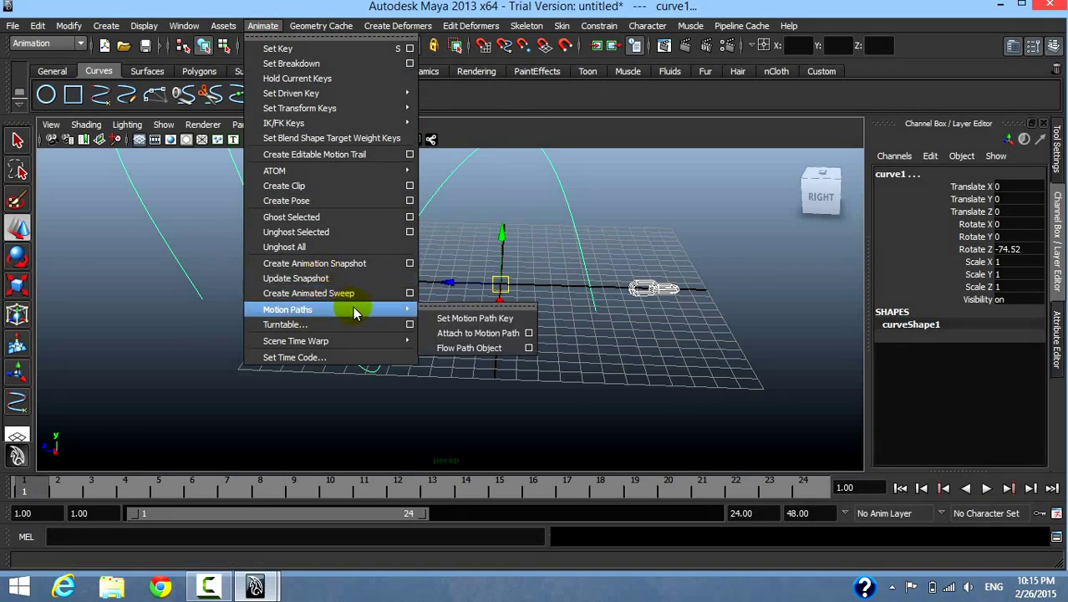
pyautogui.click(455, 333)
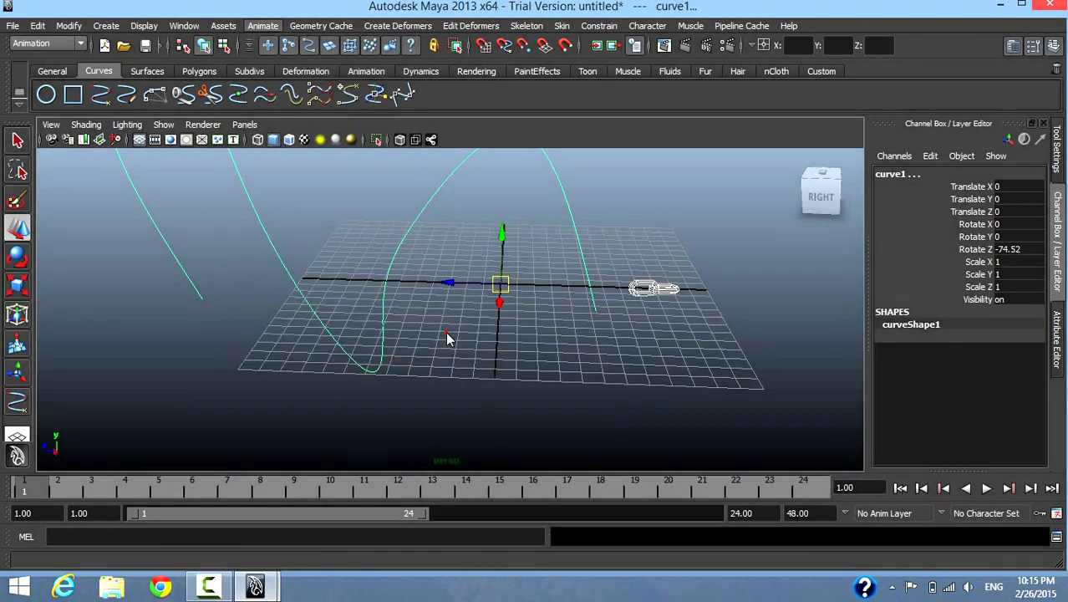
pyautogui.keyDown('alt'); pyautogui.moveTo(558, 398); pyautogui.dragTo(469, 409, button='middle'); pyautogui.keyUp('alt')
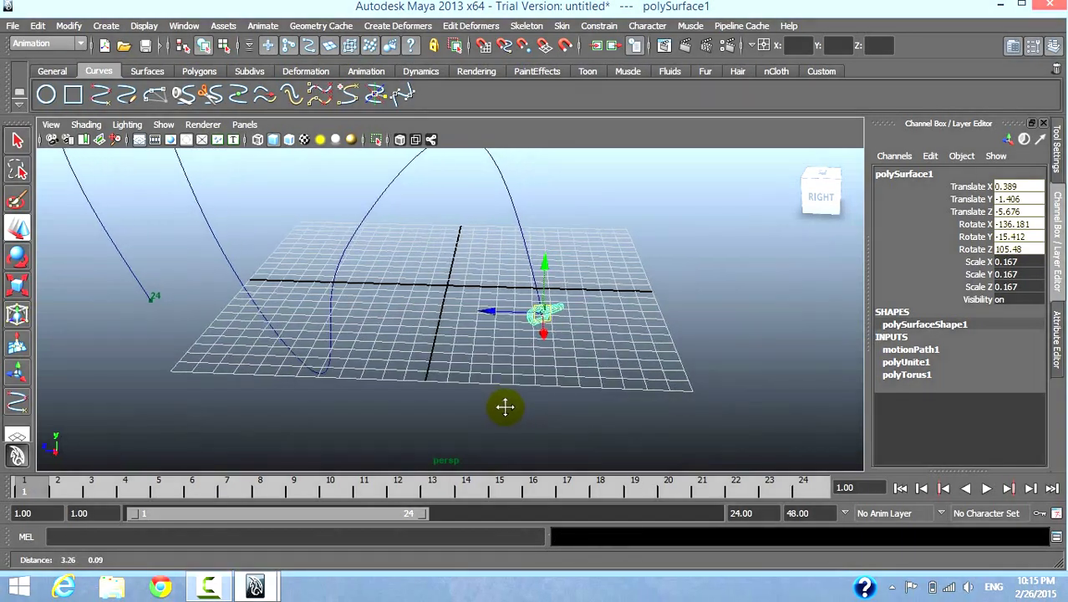
pyautogui.scroll(3, 469, 408)
pyautogui.keyDown('alt'); pyautogui.moveTo(469, 411); pyautogui.dragTo(520, 329); pyautogui.keyUp('alt')
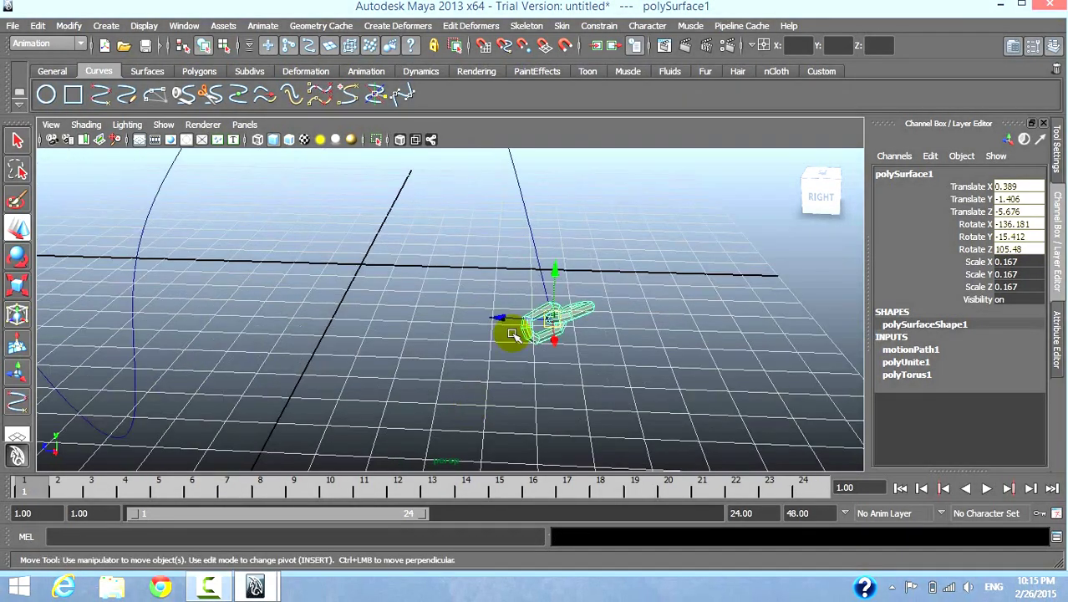
pyautogui.click(525, 221)
# Step: Adjust the motion path's Up Twist to turn the chain link around the curve
pyautogui.click(910, 351)
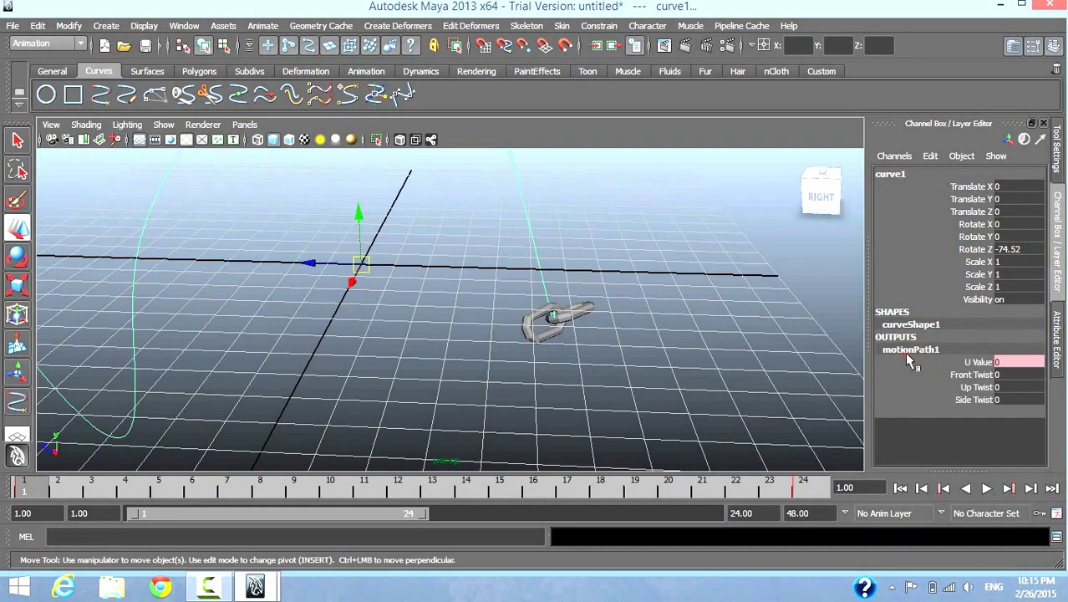
pyautogui.click(972, 389)
pyautogui.moveTo(757, 358); pyautogui.dragTo(690, 358, button='middle')
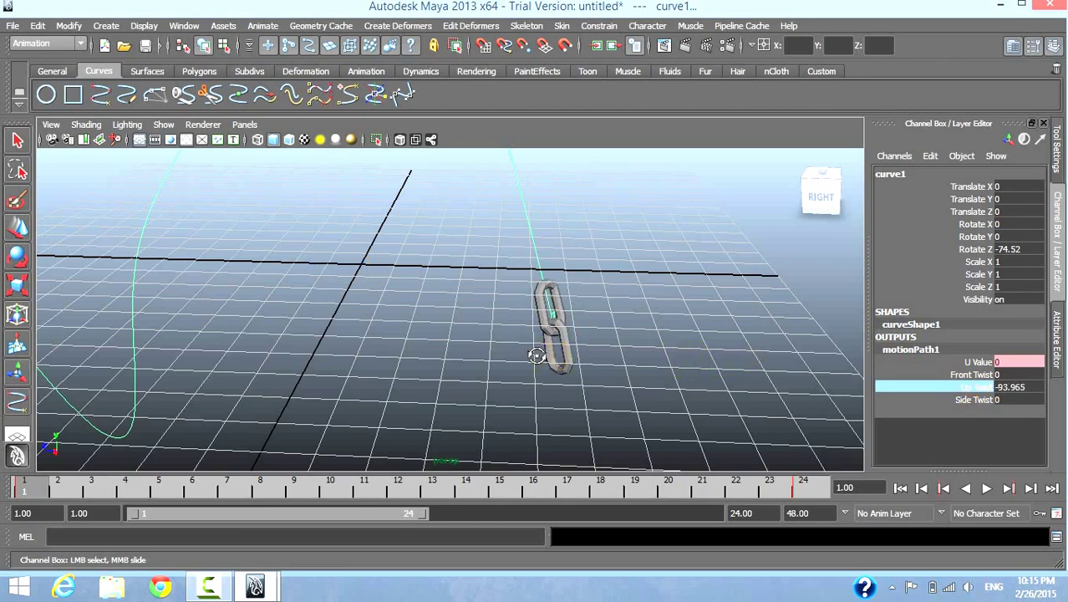
pyautogui.moveTo(536, 356)
pyautogui.keyDown('alt'); pyautogui.mouseDown()
pyautogui.moveTo(644, 359)
pyautogui.moveTo(592, 296)
pyautogui.moveTo(500, 338)
pyautogui.moveTo(425, 317)
pyautogui.moveTo(489, 303)
pyautogui.moveTo(559, 326)
pyautogui.moveTo(665, 296)
pyautogui.moveTo(677, 269)
pyautogui.moveTo(586, 269)
pyautogui.moveTo(634, 282)
pyautogui.mouseUp(); pyautogui.keyUp('alt')
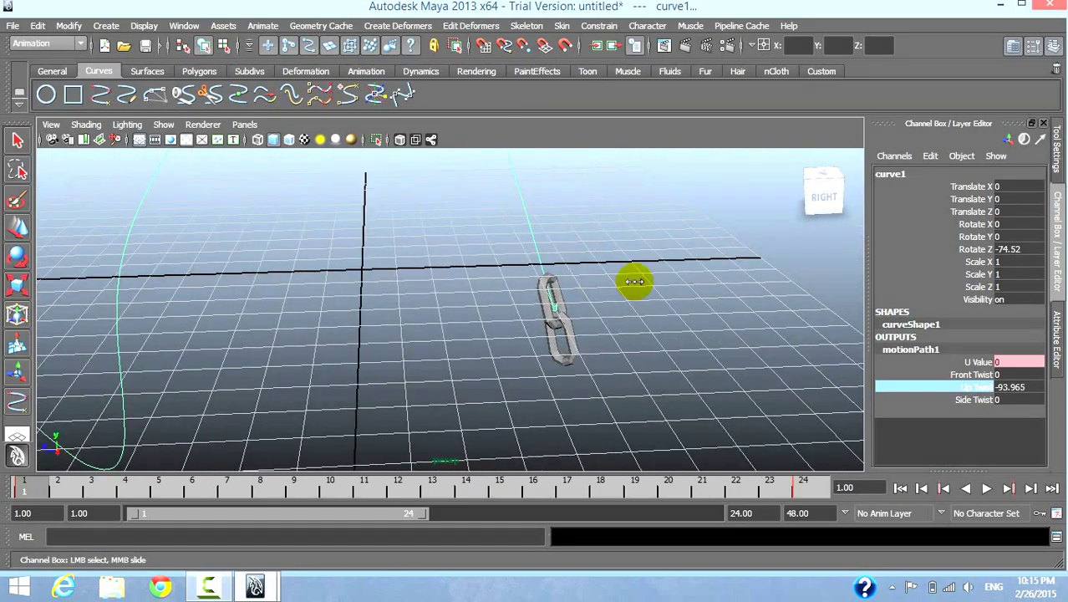
pyautogui.keyDown('alt'); pyautogui.moveTo(634, 281); pyautogui.dragTo(588, 337, button='right'); pyautogui.keyUp('alt')
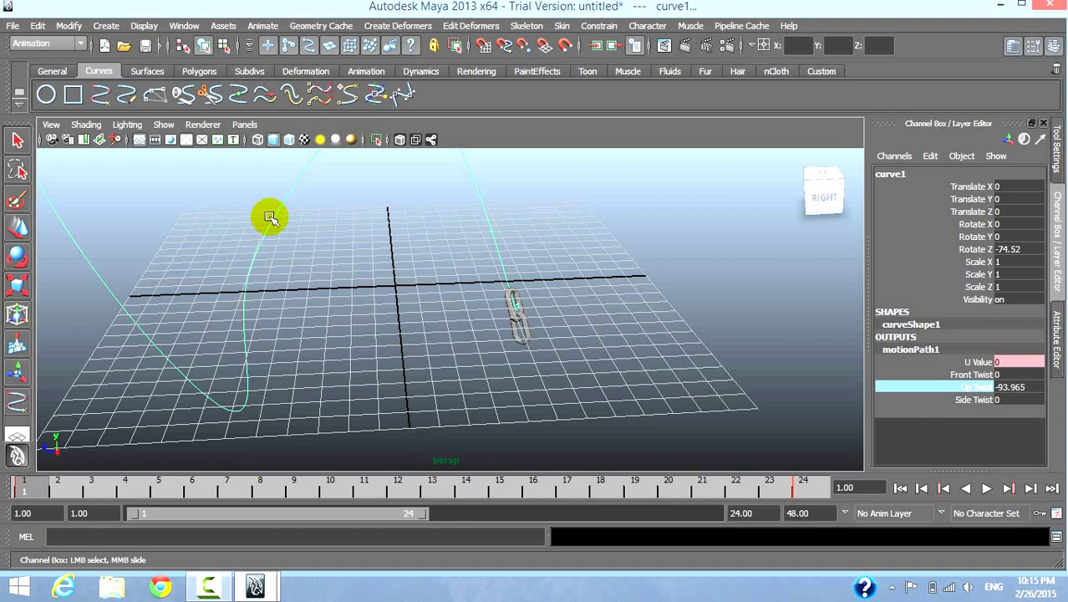
# Step: Select the chain link with the Move tool and bring up the Animate menu
pyautogui.click(518, 320)
pyautogui.press('w')
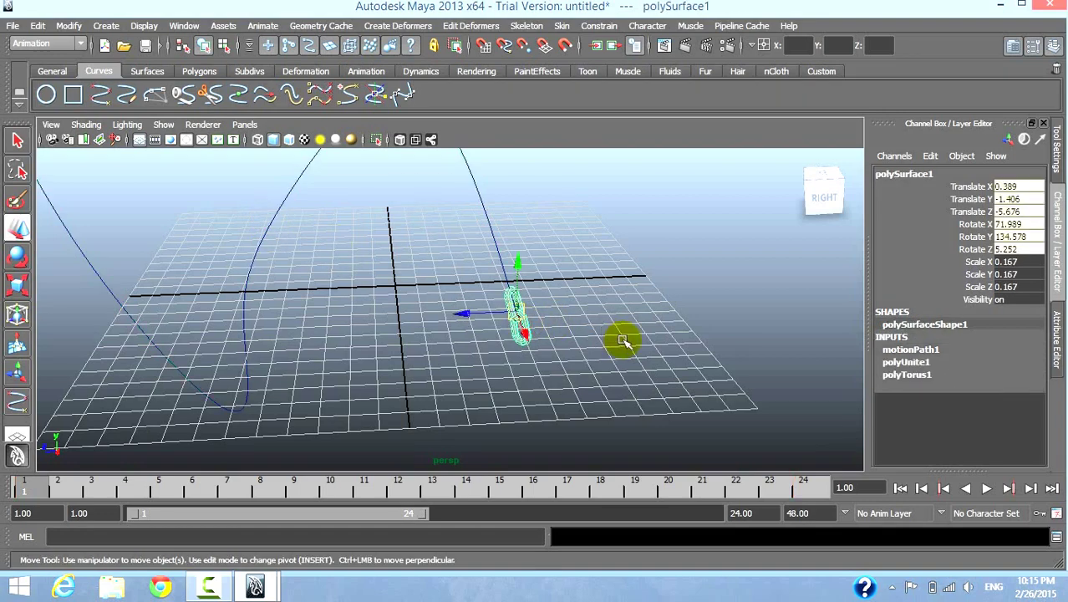
pyautogui.keyDown('alt'); pyautogui.moveTo(610, 332); pyautogui.dragTo(615, 331); pyautogui.keyUp('alt')
pyautogui.click(178, 27)
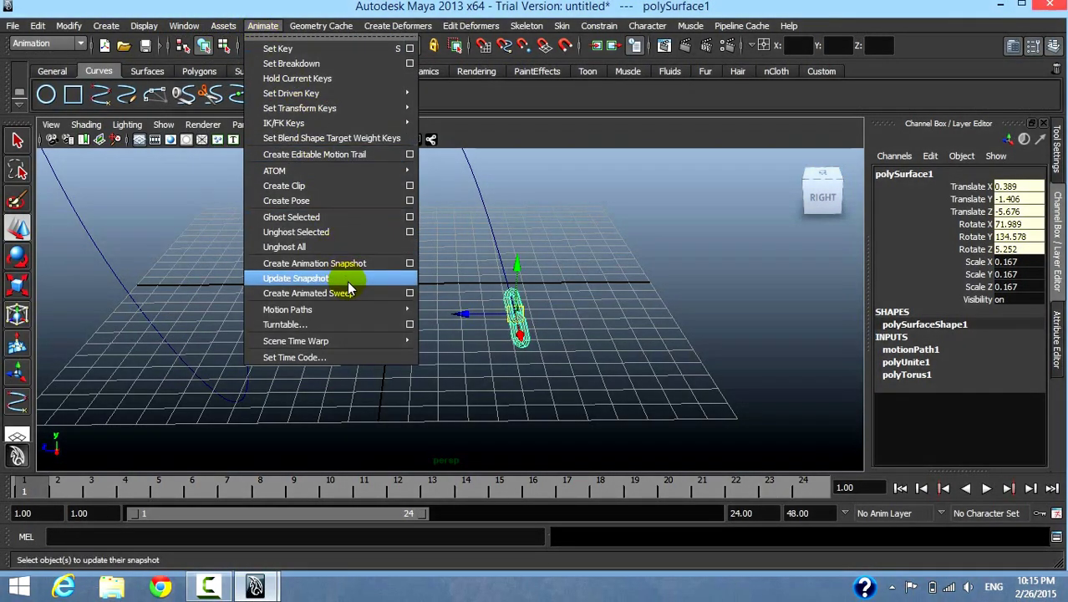
# Step: Create a first animation snapshot of the link along the path, then undo it
pyautogui.click(409, 264)
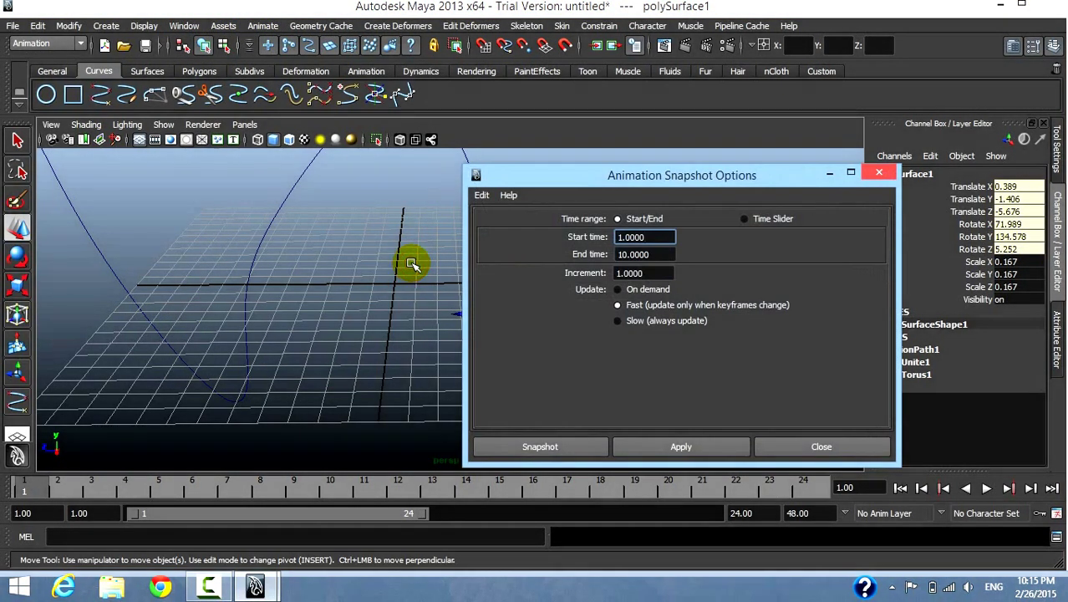
pyautogui.moveTo(607, 178); pyautogui.dragTo(667, 145)
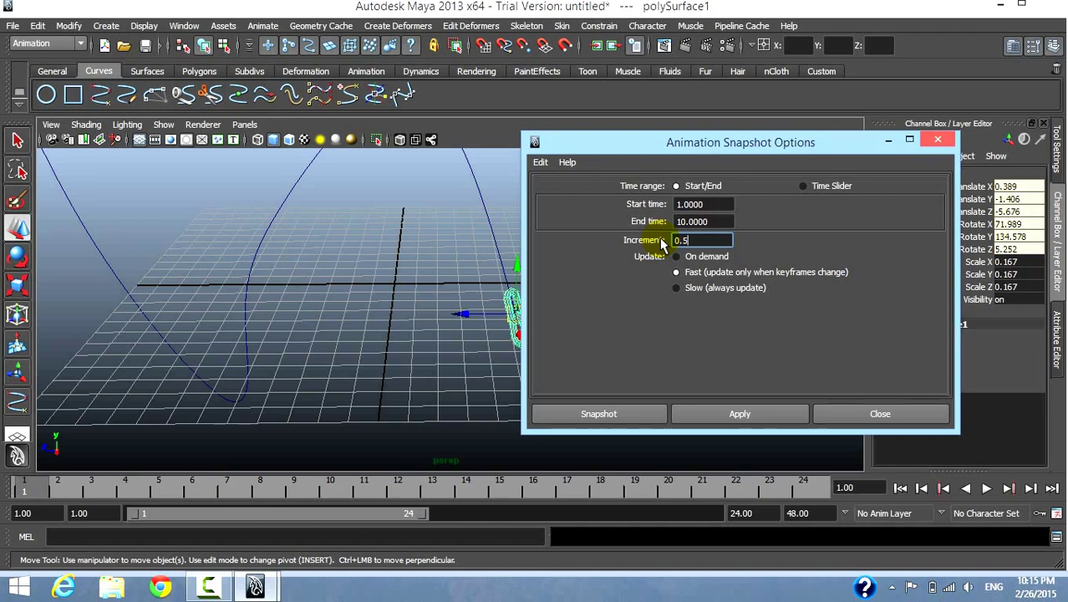
pyautogui.click(618, 414)
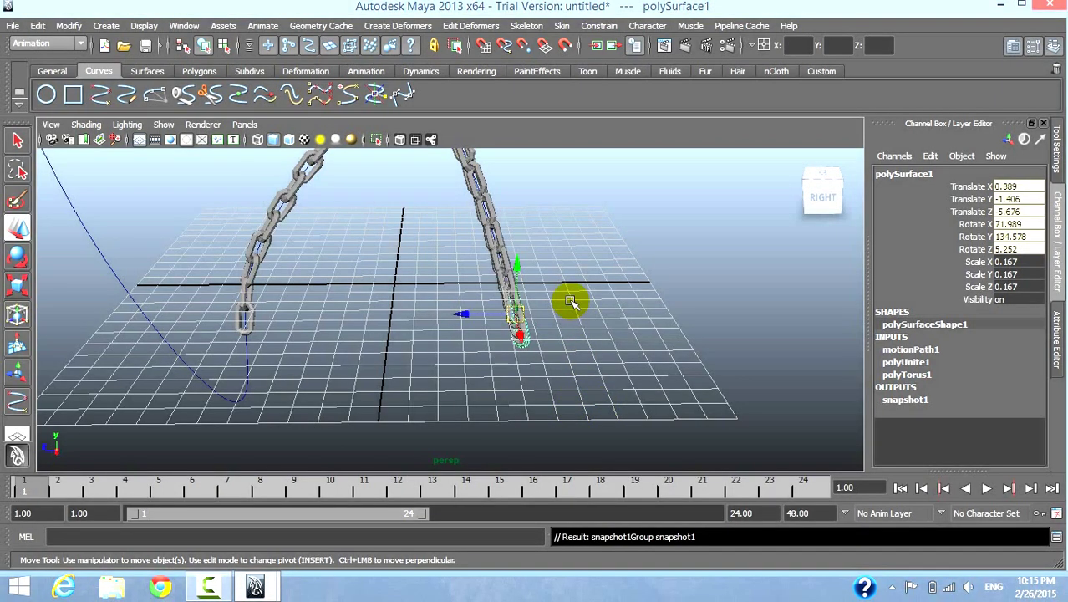
pyautogui.hotkey('ctrl', 'z')
pyautogui.hotkey('ctrl', 'z')
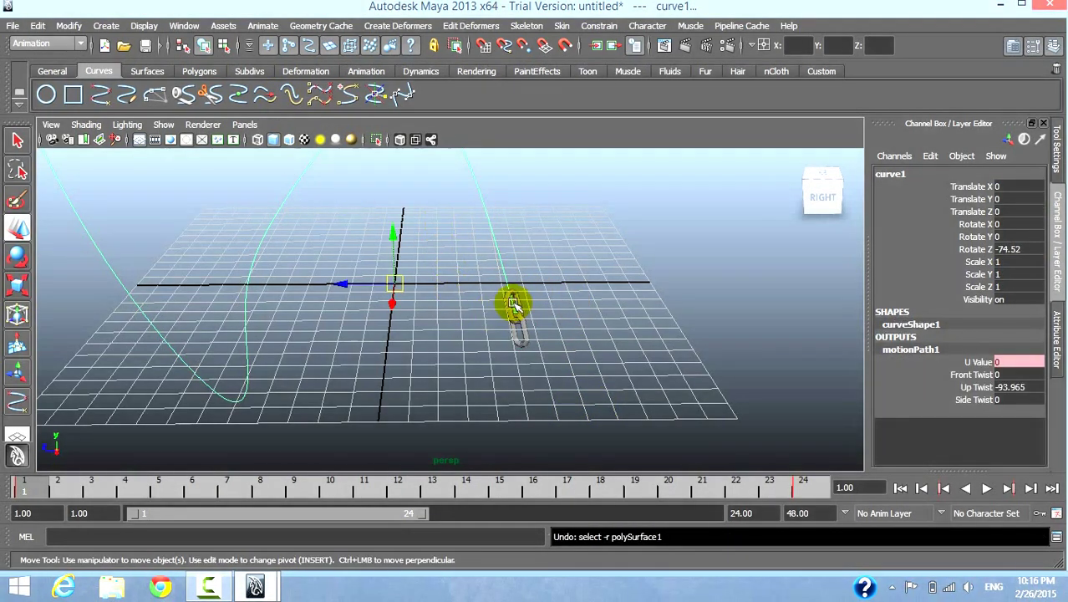
# Step: Snapshot the chain link from frame 1 to 24 at 0.5 increments, forming snapshot1Group
pyautogui.click(513, 304)
pyautogui.click(263, 26)
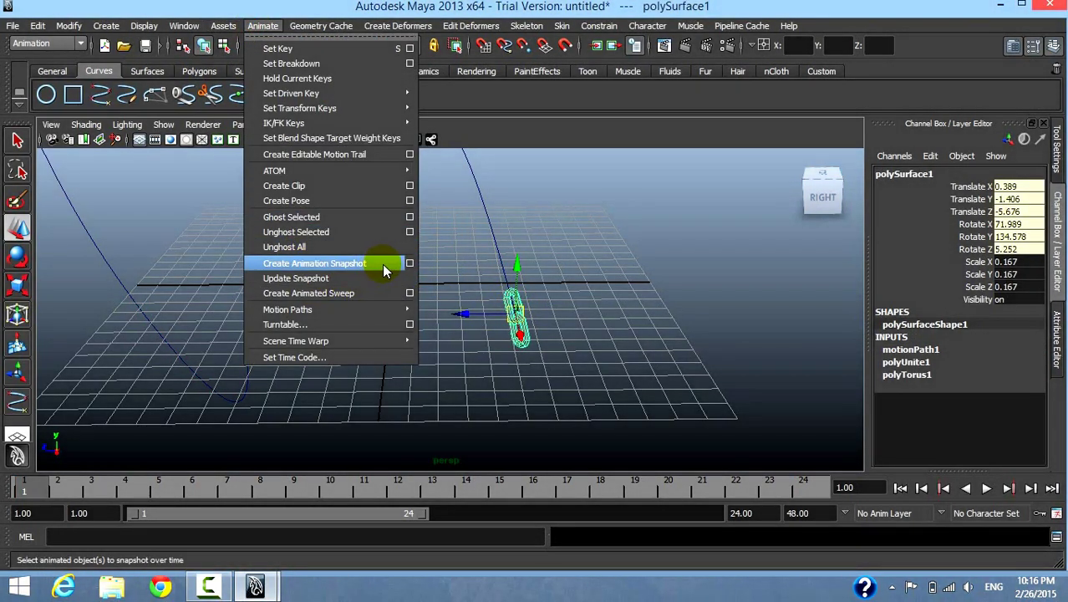
pyautogui.click(409, 264)
pyautogui.write('24')
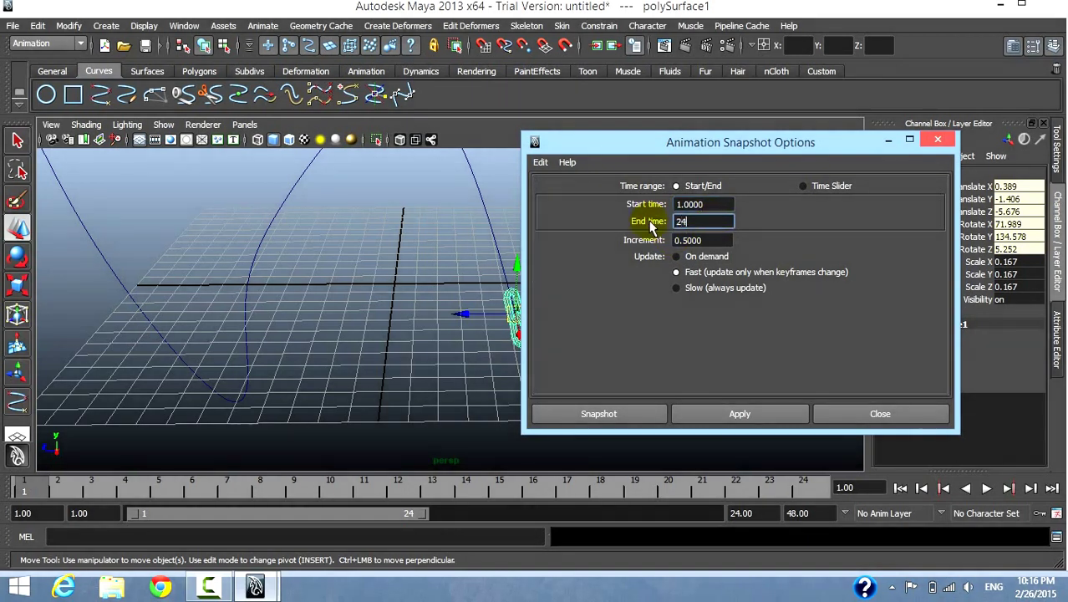
pyautogui.click(720, 414)
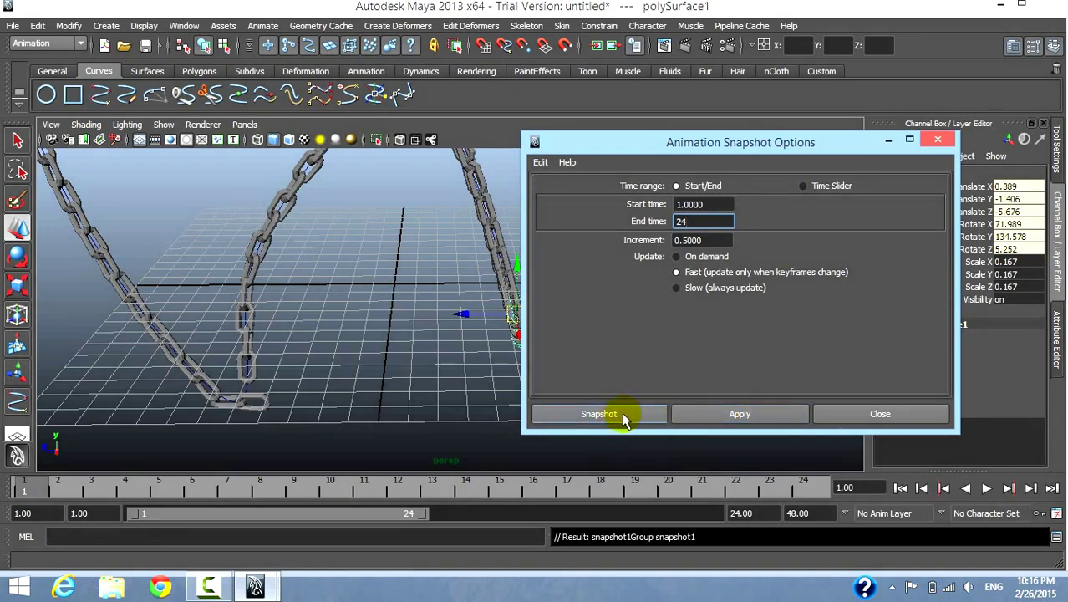
pyautogui.click(832, 416)
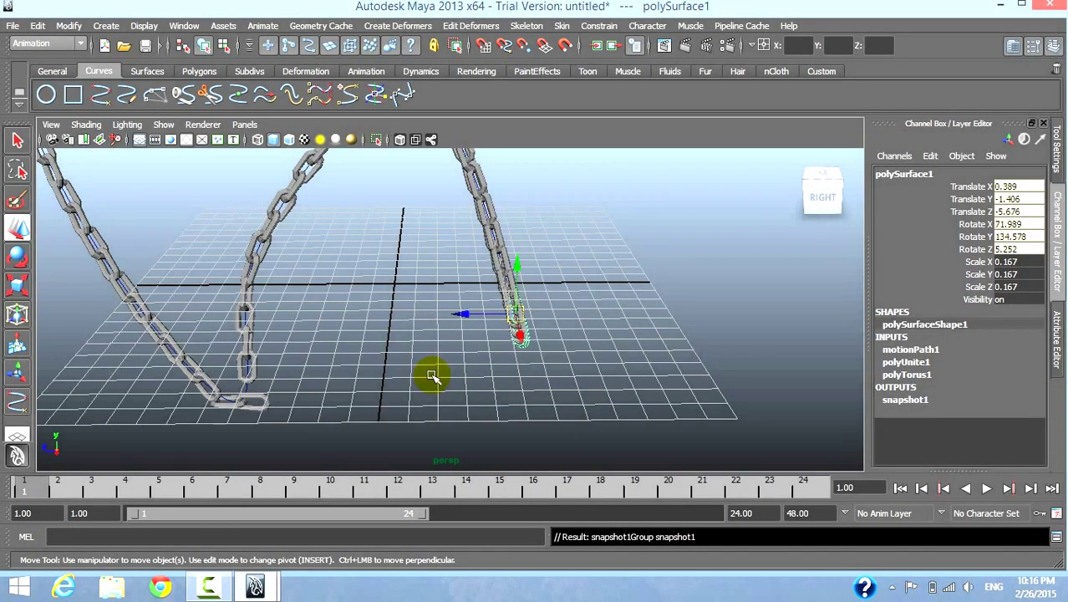
# Step: Inspect the chains and try moving the original link twice, undoing each move
pyautogui.moveTo(431, 376)
pyautogui.keyDown('alt'); pyautogui.mouseDown()
pyautogui.moveTo(453, 377)
pyautogui.moveTo(383, 368)
pyautogui.mouseUp(); pyautogui.keyUp('alt')
pyautogui.moveTo(555, 348); pyautogui.dragTo(546, 355, button='middle')
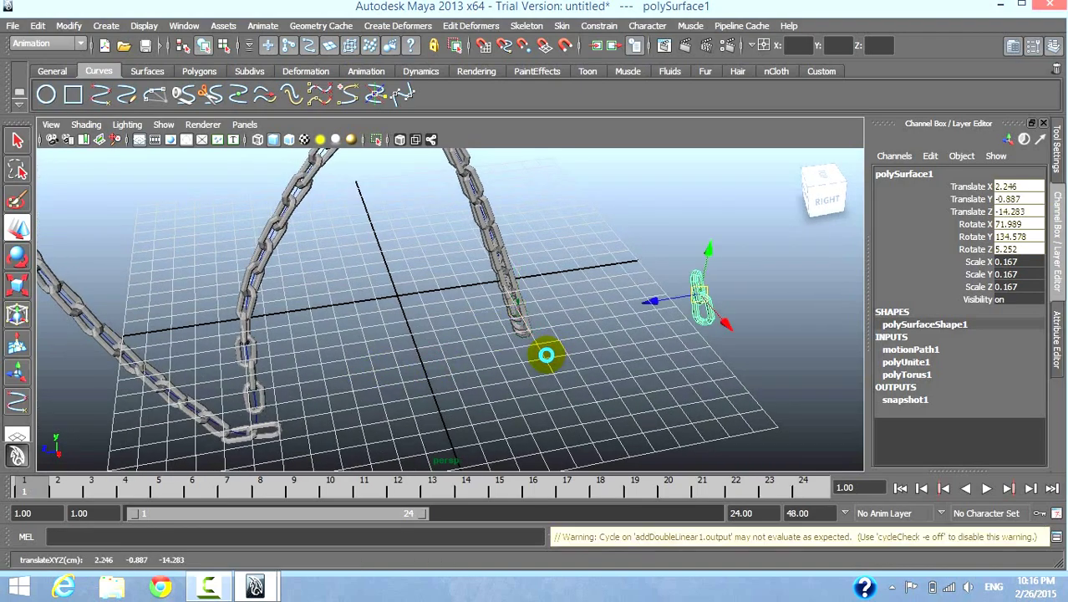
pyautogui.hotkey('ctrl', 'z')
pyautogui.moveTo(525, 365)
pyautogui.keyDown('alt'); pyautogui.mouseDown()
pyautogui.moveTo(476, 370)
pyautogui.moveTo(429, 333)
pyautogui.mouseUp(); pyautogui.keyUp('alt')
pyautogui.moveTo(428, 333); pyautogui.dragTo(449, 339, button='middle')
pyautogui.hotkey('ctrl', 'z')
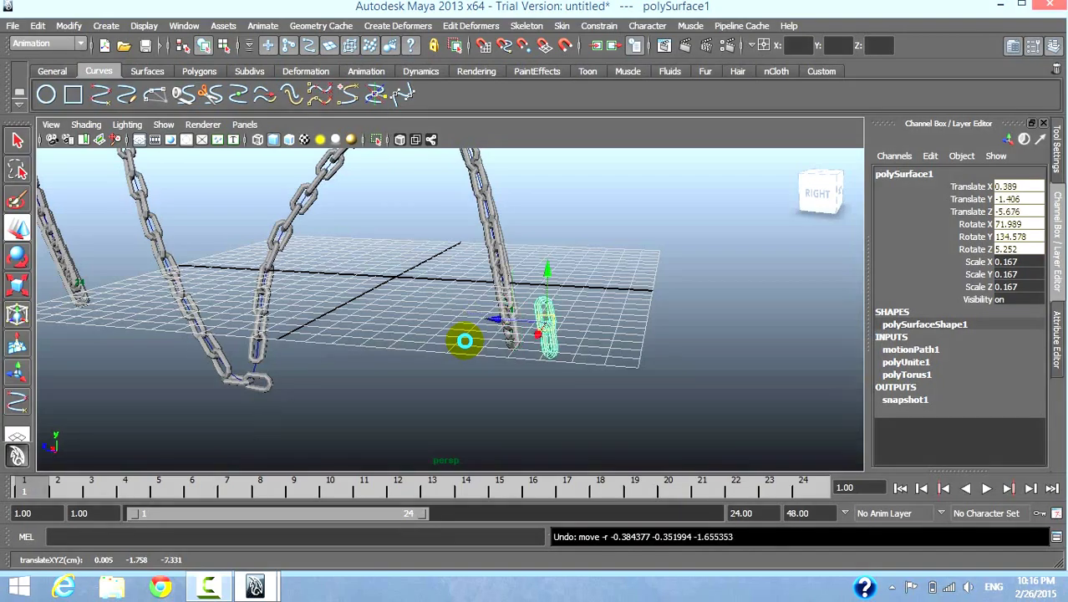
# Step: Undo the snapshot and motion path attachment, leaving the loose link beside curve1
pyautogui.keyDown('alt'); pyautogui.moveTo(457, 341); pyautogui.dragTo(361, 362, button='right'); pyautogui.keyUp('alt')
pyautogui.moveTo(361, 361)
pyautogui.keyDown('alt'); pyautogui.mouseDown()
pyautogui.moveTo(238, 374)
pyautogui.moveTo(345, 369)
pyautogui.moveTo(429, 394)
pyautogui.moveTo(413, 369)
pyautogui.moveTo(329, 382)
pyautogui.moveTo(240, 377)
pyautogui.moveTo(238, 388)
pyautogui.moveTo(380, 354)
pyautogui.moveTo(405, 405)
pyautogui.moveTo(353, 345)
pyautogui.moveTo(369, 425)
pyautogui.moveTo(404, 361)
pyautogui.moveTo(453, 407)
pyautogui.moveTo(505, 203)
pyautogui.mouseUp(); pyautogui.keyUp('alt')
pyautogui.moveTo(541, 324)
pyautogui.keyDown('alt'); pyautogui.mouseDown()
pyautogui.moveTo(545, 305)
pyautogui.moveTo(452, 346)
pyautogui.moveTo(472, 376)
pyautogui.moveTo(607, 329)
pyautogui.moveTo(529, 321)
pyautogui.moveTo(543, 310)
pyautogui.mouseUp(); pyautogui.keyUp('alt')
pyautogui.hotkey('ctrl', 'z')
pyautogui.hotkey('ctrl', 'z')
pyautogui.hotkey('ctrl', 'z')
pyautogui.hotkey('ctrl', 'z')
pyautogui.hotkey('ctrl', 'z')
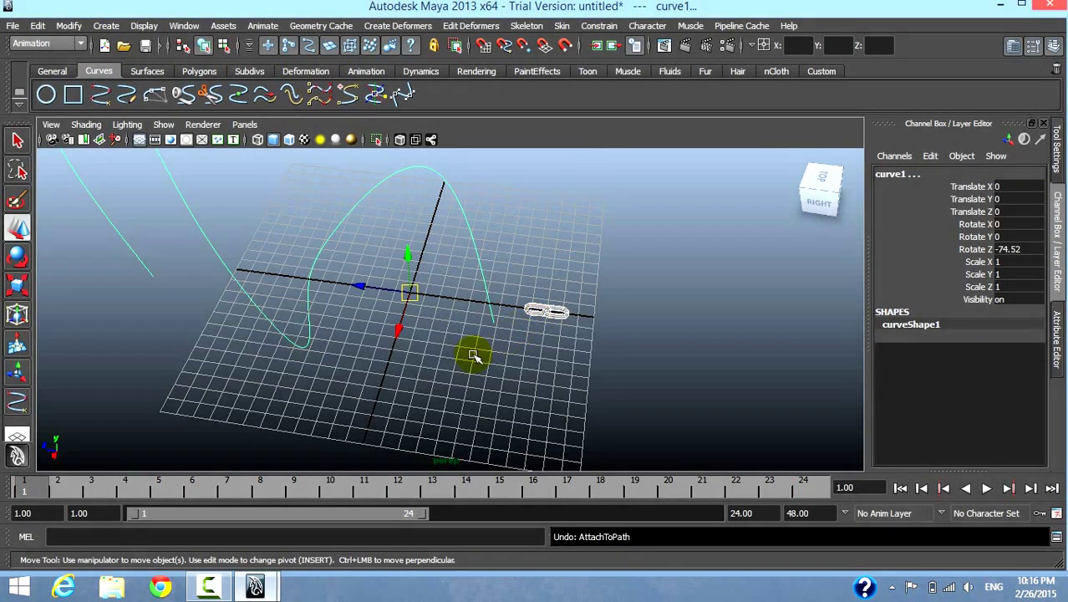
# Step: Set the default in and out tangents to Linear in Animation Preferences and save them
pyautogui.keyDown('alt'); pyautogui.moveTo(477, 357); pyautogui.dragTo(495, 334); pyautogui.keyUp('alt')
pyautogui.click(1056, 512)
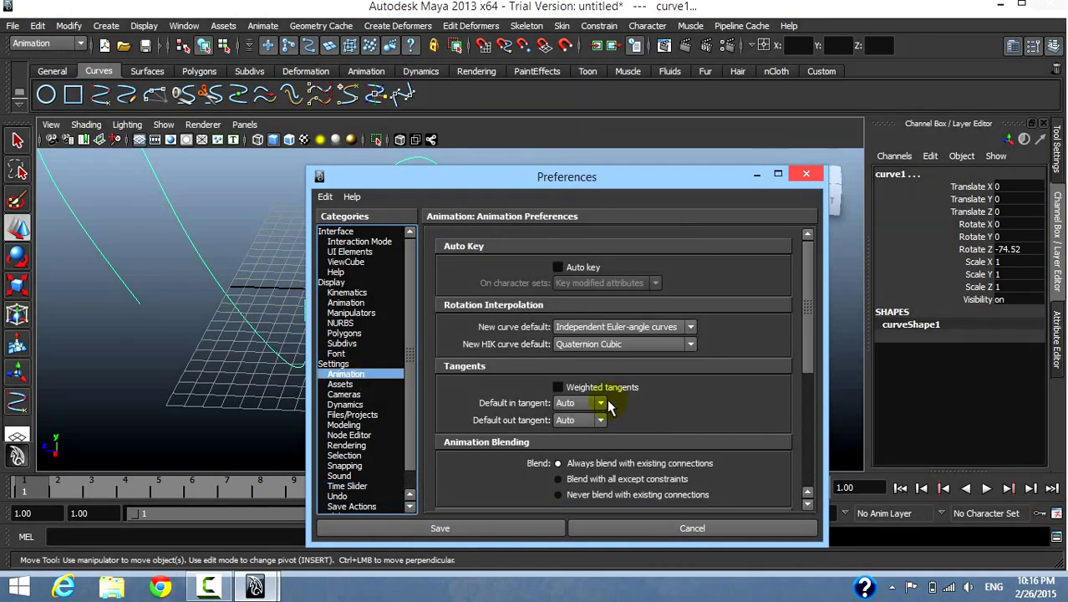
pyautogui.click(600, 404)
pyautogui.click(595, 427)
pyautogui.click(602, 422)
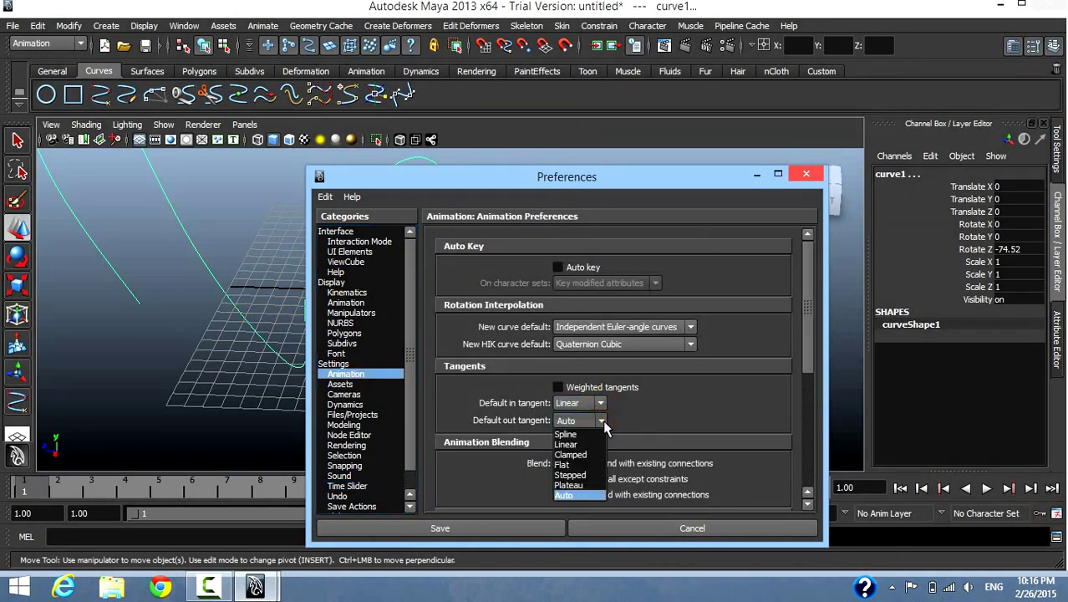
pyautogui.click(598, 444)
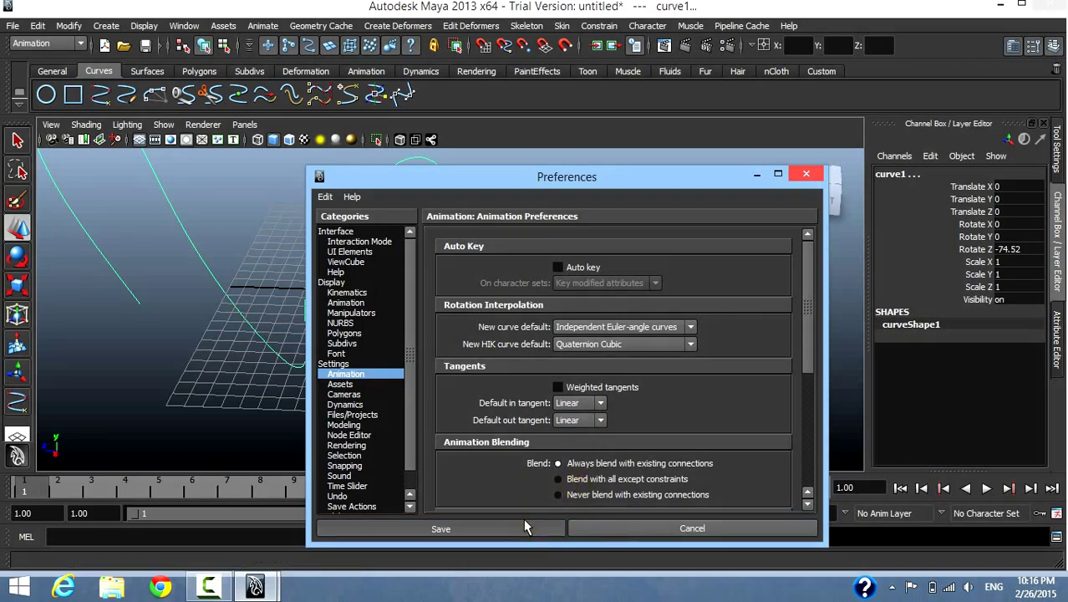
pyautogui.click(526, 526)
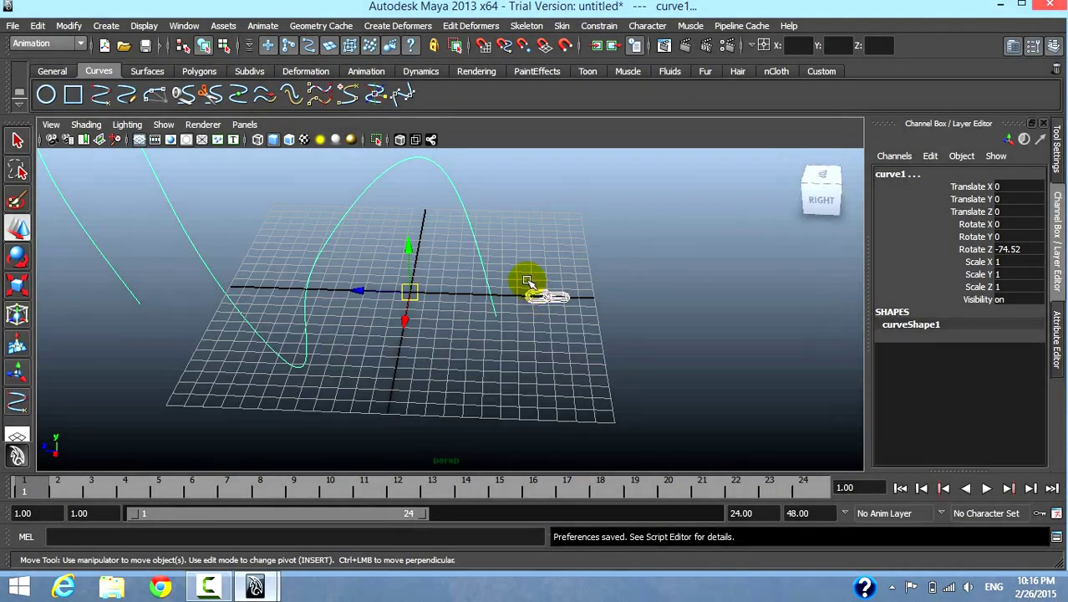
# Step: Deselect the curve and select only the chain link
pyautogui.click(581, 288)
pyautogui.click(562, 297)
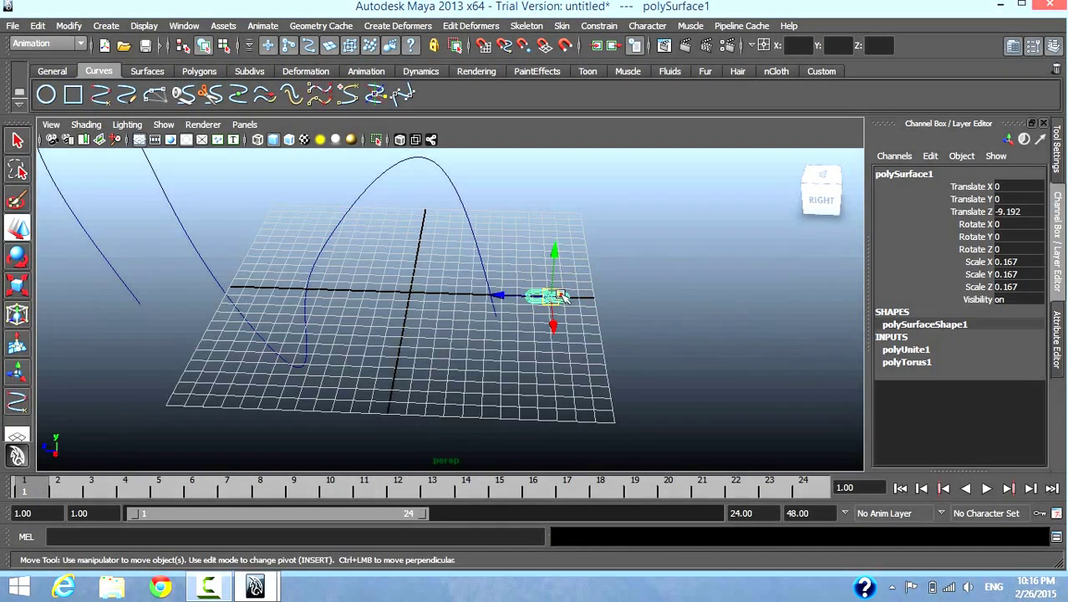
pyautogui.click(188, 27)
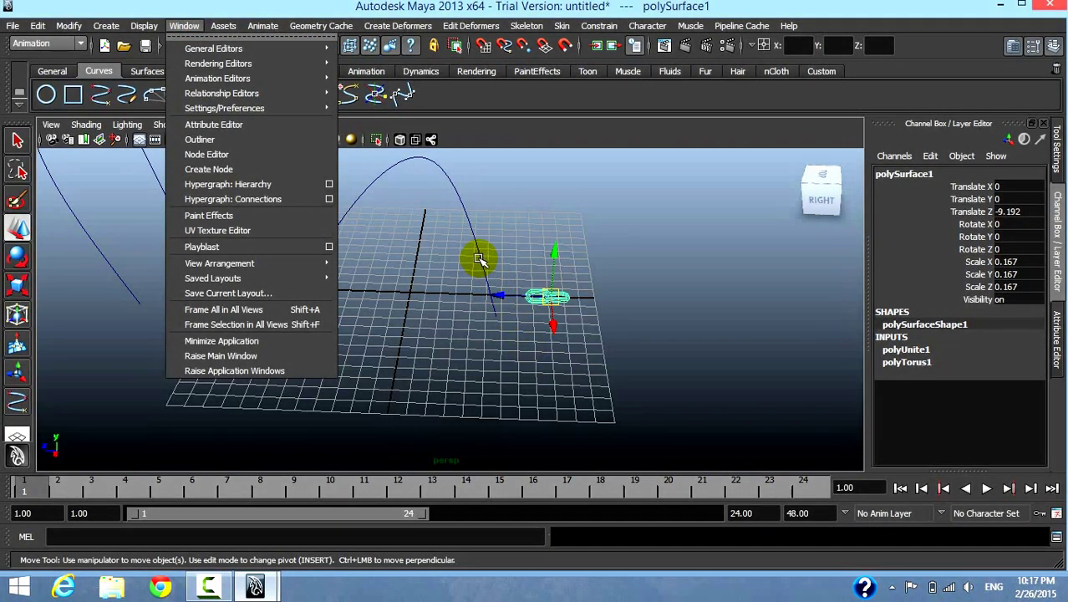
# Step: Attach the chain link polySurface1 to curve1 as a motion path, then select the curve alone
pyautogui.click(474, 255)
pyautogui.click(263, 26)
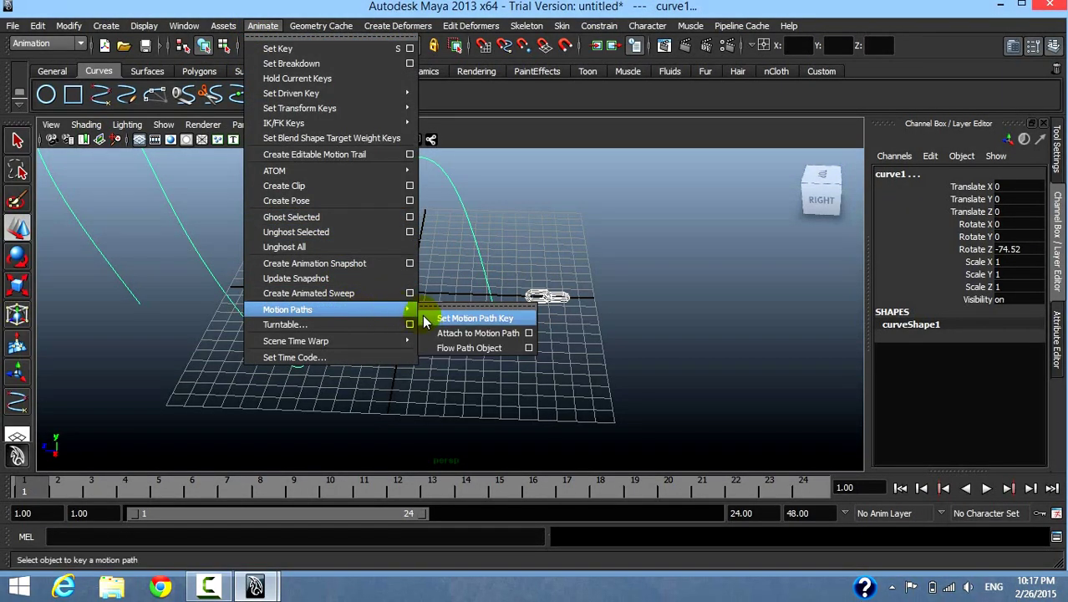
pyautogui.click(431, 330)
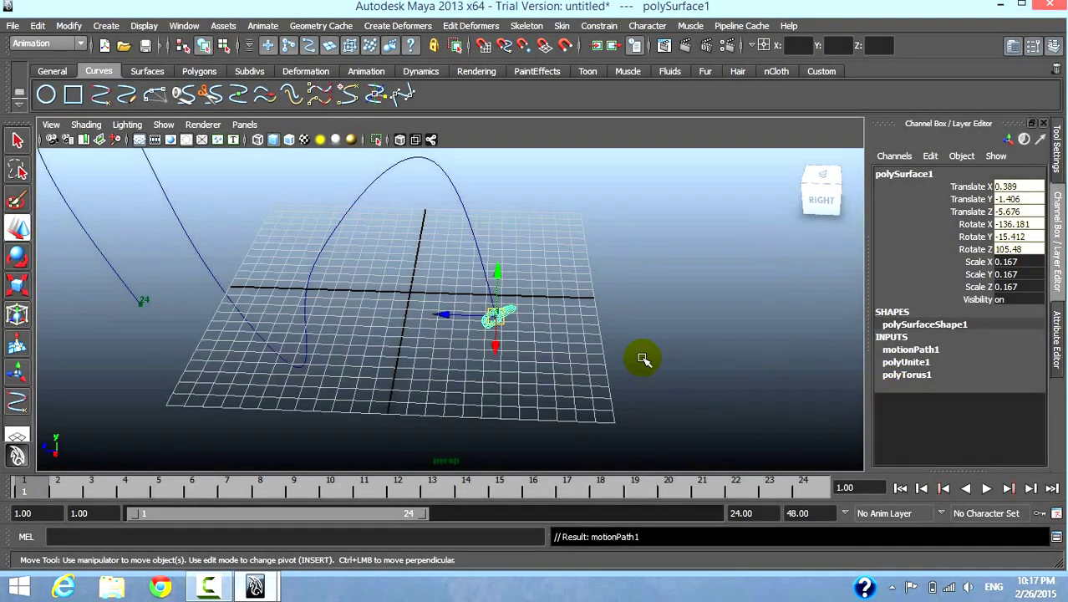
pyautogui.click(641, 358)
pyautogui.click(474, 246)
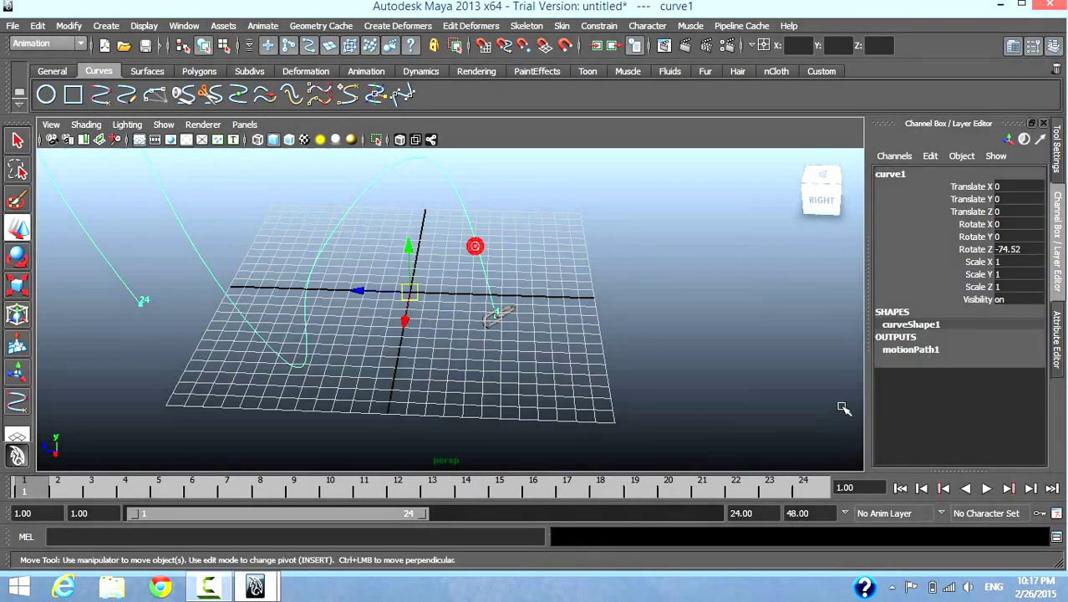
# Step: Set motionPath1's Up Twist to 87.09 so the link stands upright, then select the link with the Move tool
pyautogui.click(905, 351)
pyautogui.click(973, 388)
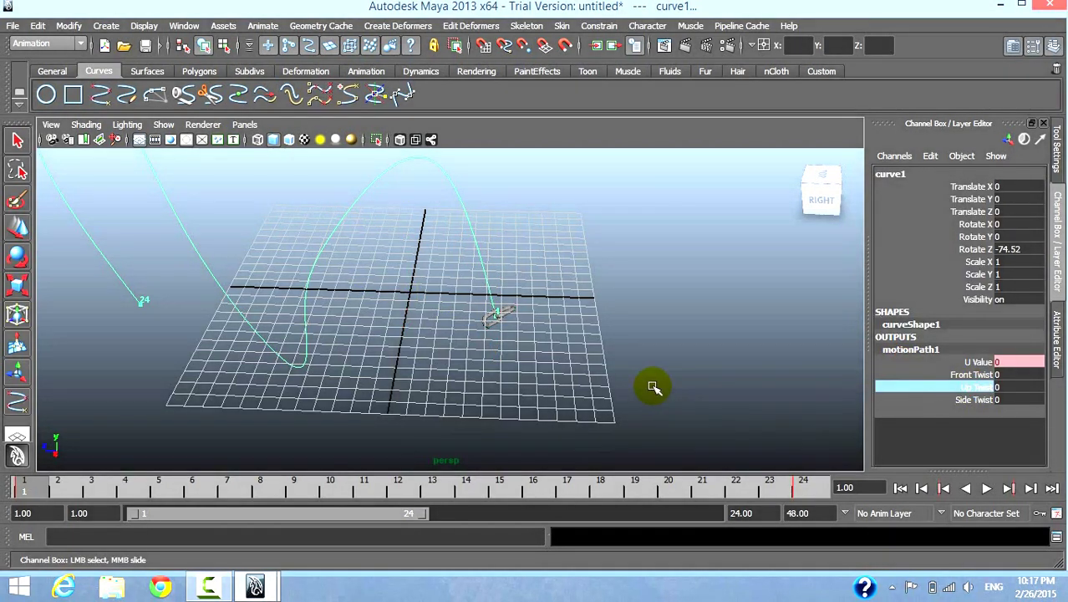
pyautogui.moveTo(654, 387); pyautogui.dragTo(662, 385, button='middle')
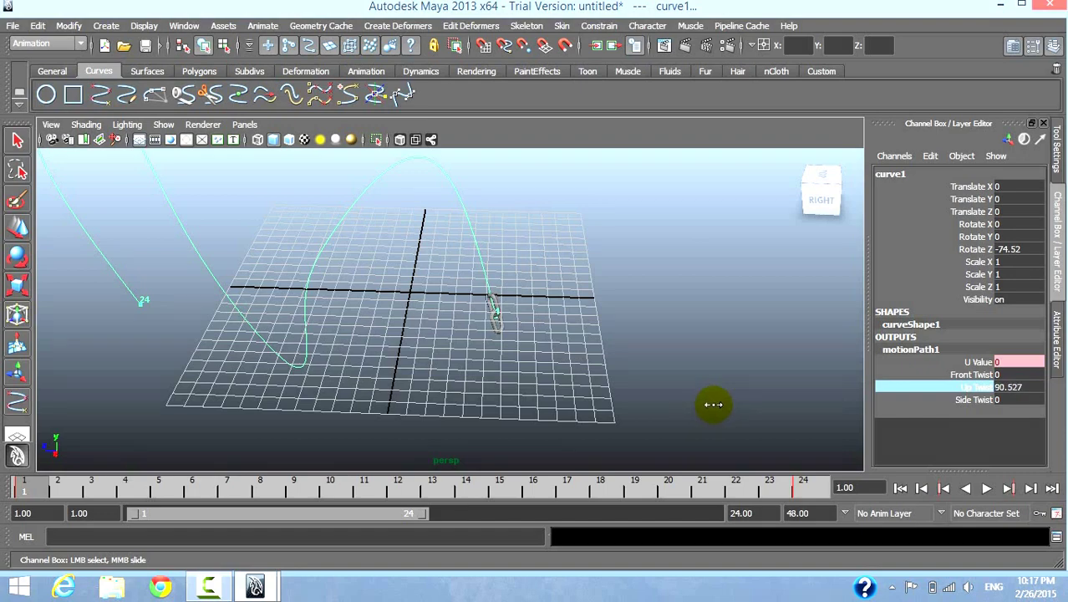
pyautogui.moveTo(709, 404); pyautogui.dragTo(637, 403, button='middle')
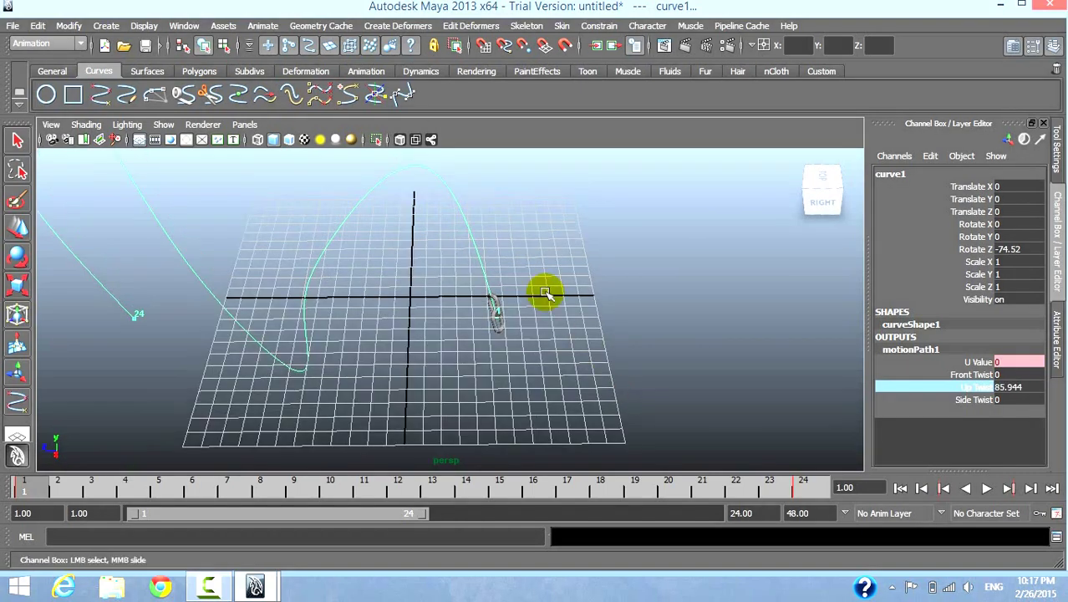
pyautogui.keyDown('alt'); pyautogui.moveTo(546, 291); pyautogui.dragTo(707, 361, button='right'); pyautogui.keyUp('alt')
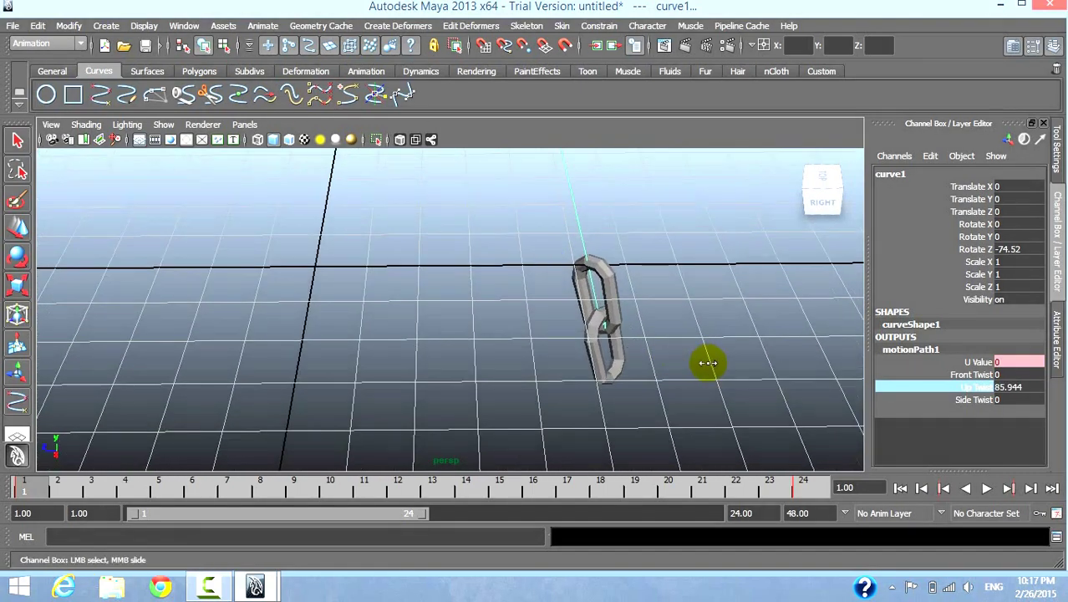
pyautogui.moveTo(709, 364); pyautogui.dragTo(712, 364, button='middle')
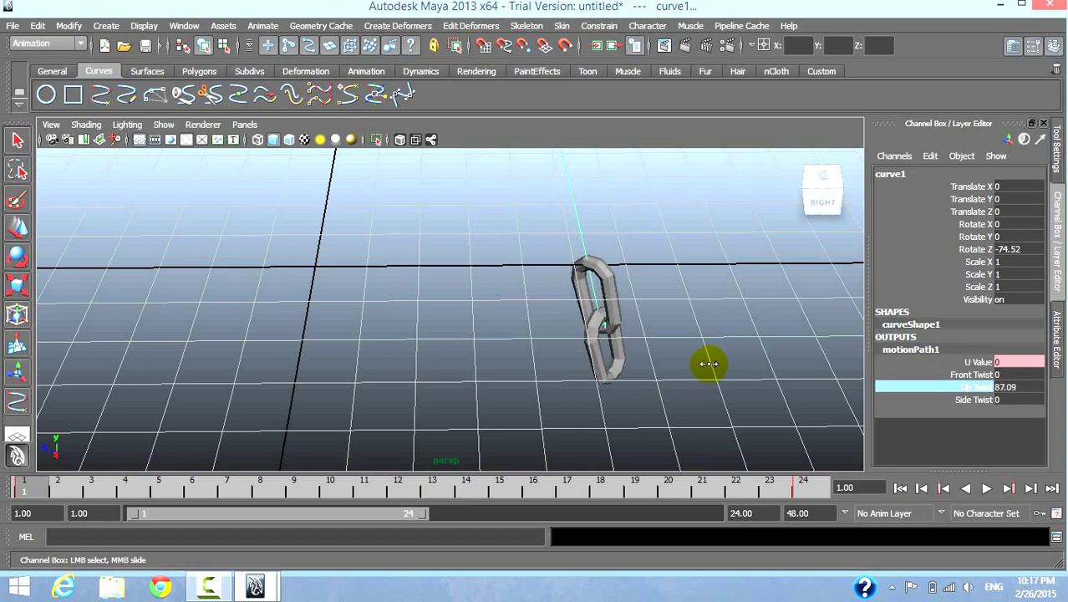
pyautogui.keyDown('alt'); pyautogui.moveTo(694, 364); pyautogui.dragTo(568, 323); pyautogui.keyUp('alt')
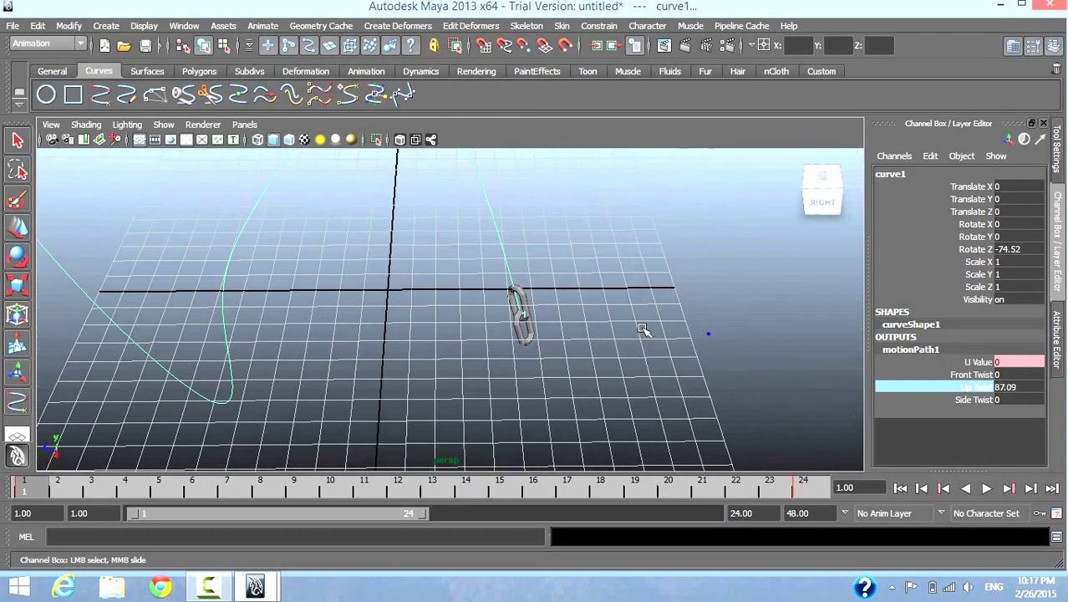
pyautogui.press('w')
pyautogui.click(498, 284)
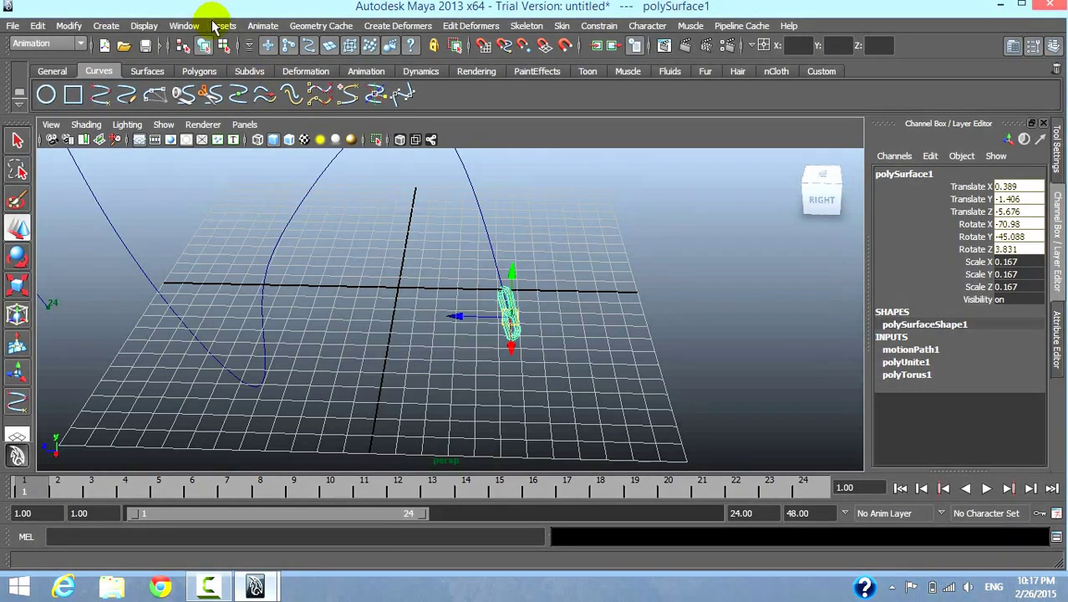
pyautogui.click(222, 26)
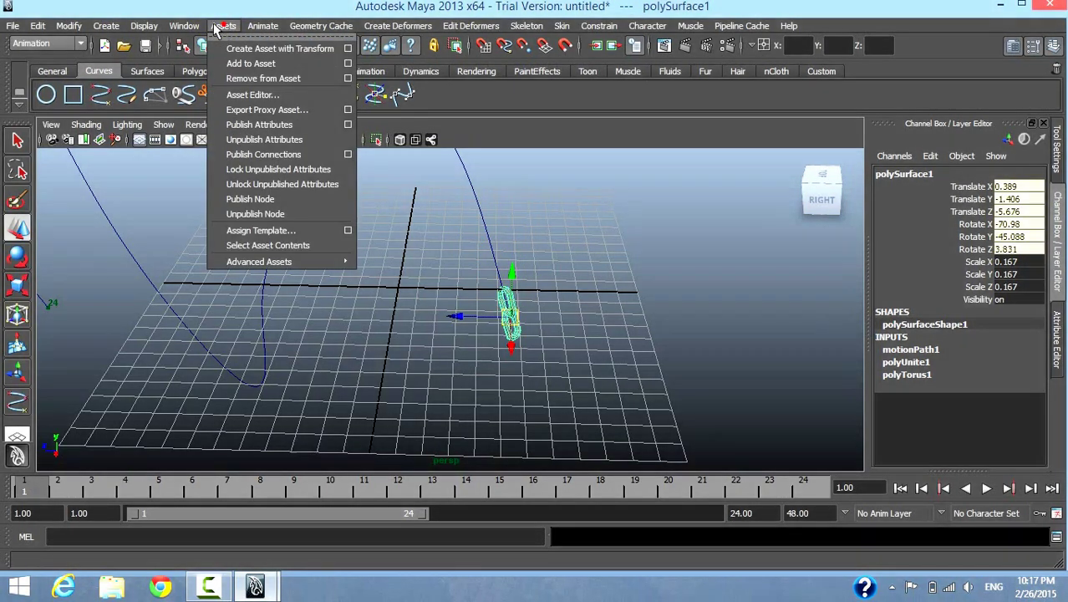
pyautogui.click(408, 265)
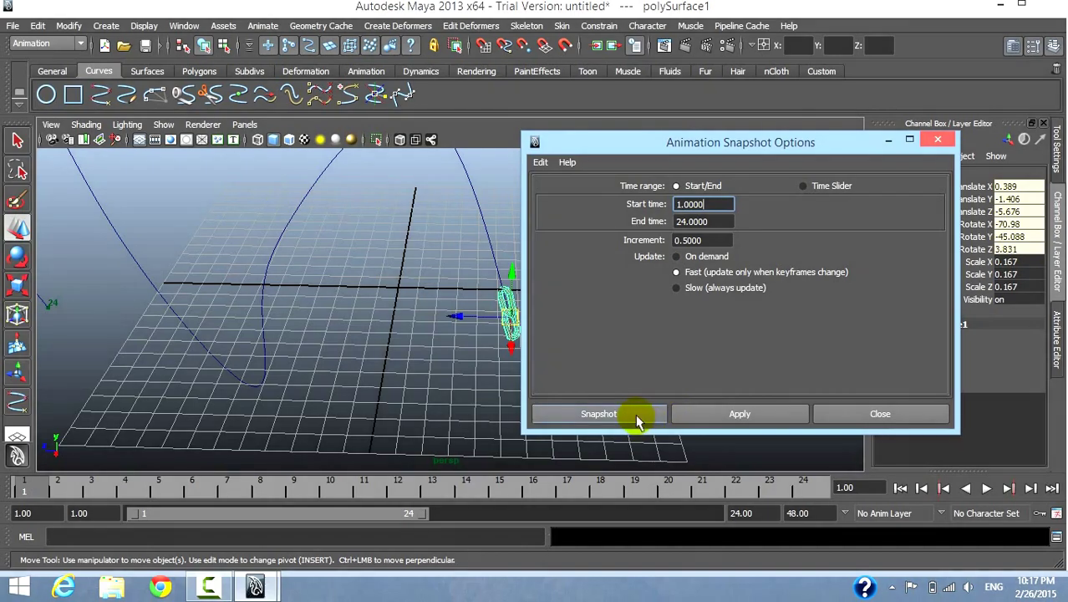
pyautogui.click(636, 420)
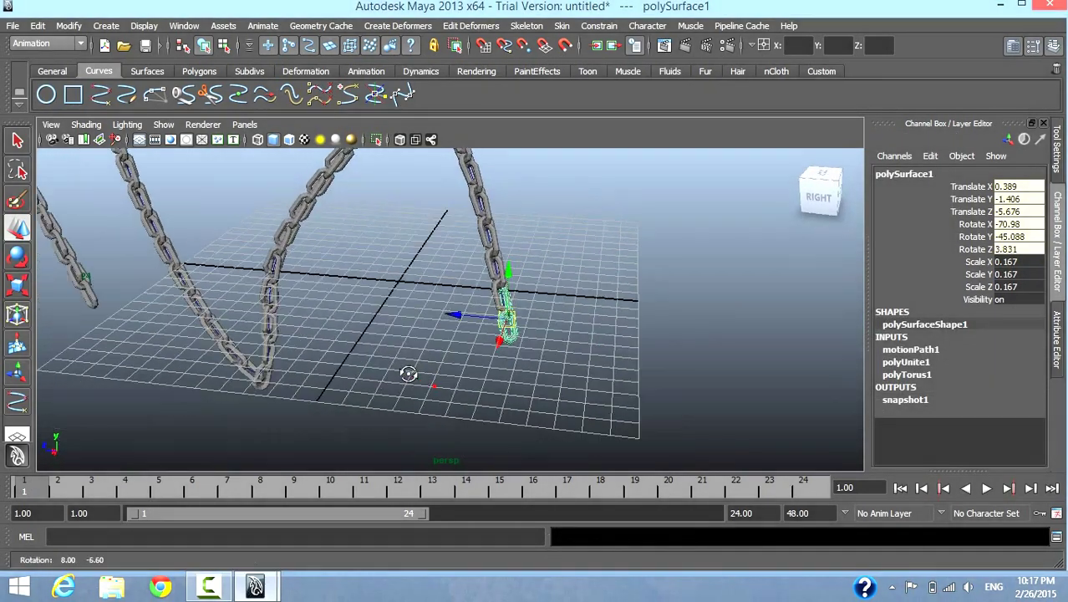
pyautogui.keyDown('alt'); pyautogui.moveTo(436, 389); pyautogui.dragTo(428, 255); pyautogui.keyUp('alt')
pyautogui.keyDown('alt'); pyautogui.moveTo(428, 255); pyautogui.dragTo(451, 357, button='right'); pyautogui.keyUp('alt')
pyautogui.keyDown('alt'); pyautogui.moveTo(451, 358); pyautogui.dragTo(436, 293); pyautogui.keyUp('alt')
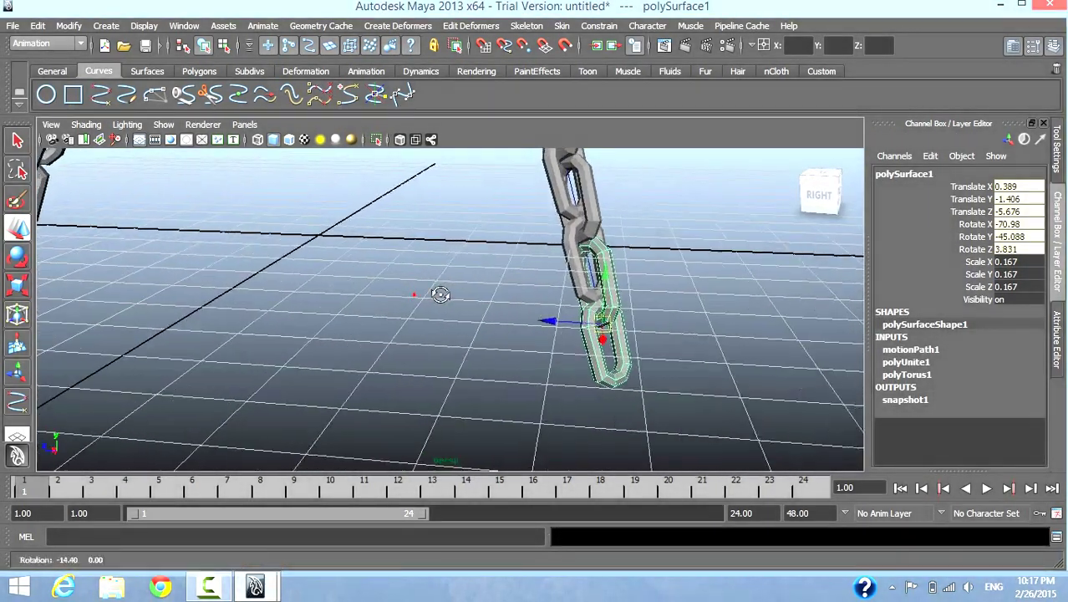
pyautogui.moveTo(436, 293)
pyautogui.keyDown('alt'); pyautogui.mouseDown(button='right')
pyautogui.moveTo(422, 377)
pyautogui.moveTo(324, 310)
pyautogui.mouseUp(button='right'); pyautogui.keyUp('alt')
pyautogui.moveTo(324, 310)
pyautogui.keyDown('alt'); pyautogui.mouseDown()
pyautogui.moveTo(367, 266)
pyautogui.moveTo(238, 274)
pyautogui.mouseUp(); pyautogui.keyUp('alt')
pyautogui.keyDown('alt'); pyautogui.moveTo(239, 274); pyautogui.dragTo(322, 279, button='right'); pyautogui.keyUp('alt')
pyautogui.moveTo(323, 279)
pyautogui.keyDown('alt'); pyautogui.mouseDown()
pyautogui.moveTo(369, 324)
pyautogui.moveTo(365, 358)
pyautogui.moveTo(383, 386)
pyautogui.moveTo(405, 359)
pyautogui.moveTo(330, 310)
pyautogui.mouseUp(); pyautogui.keyUp('alt')
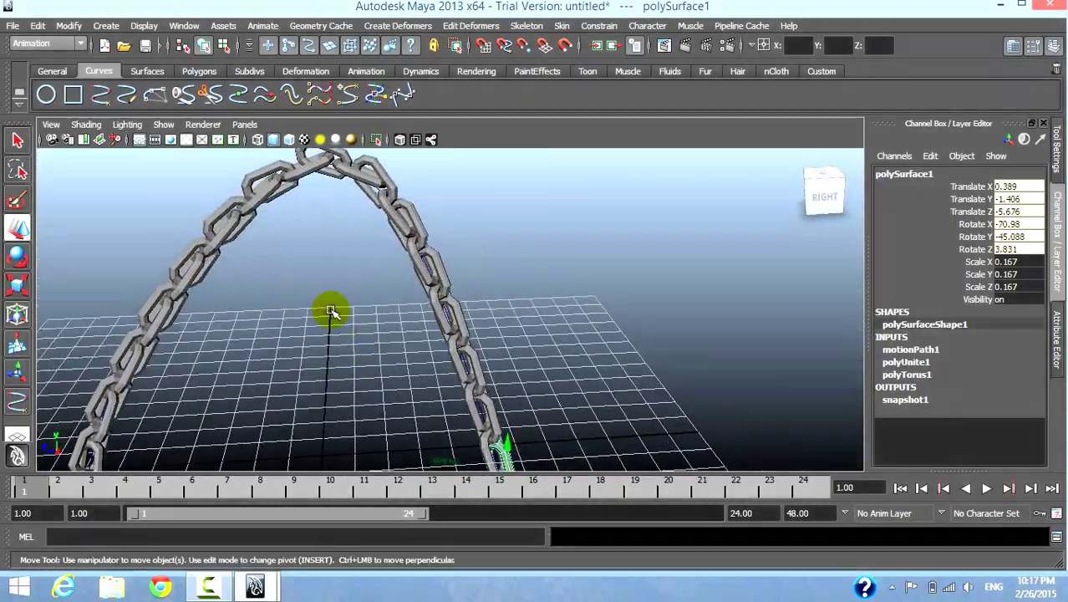
pyautogui.keyDown('alt'); pyautogui.moveTo(329, 310); pyautogui.dragTo(298, 203, button='right'); pyautogui.keyUp('alt')
pyautogui.keyDown('alt'); pyautogui.moveTo(369, 316); pyautogui.dragTo(418, 294); pyautogui.keyUp('alt')
pyautogui.keyDown('alt'); pyautogui.moveTo(418, 294); pyautogui.dragTo(326, 286, button='right'); pyautogui.keyUp('alt')
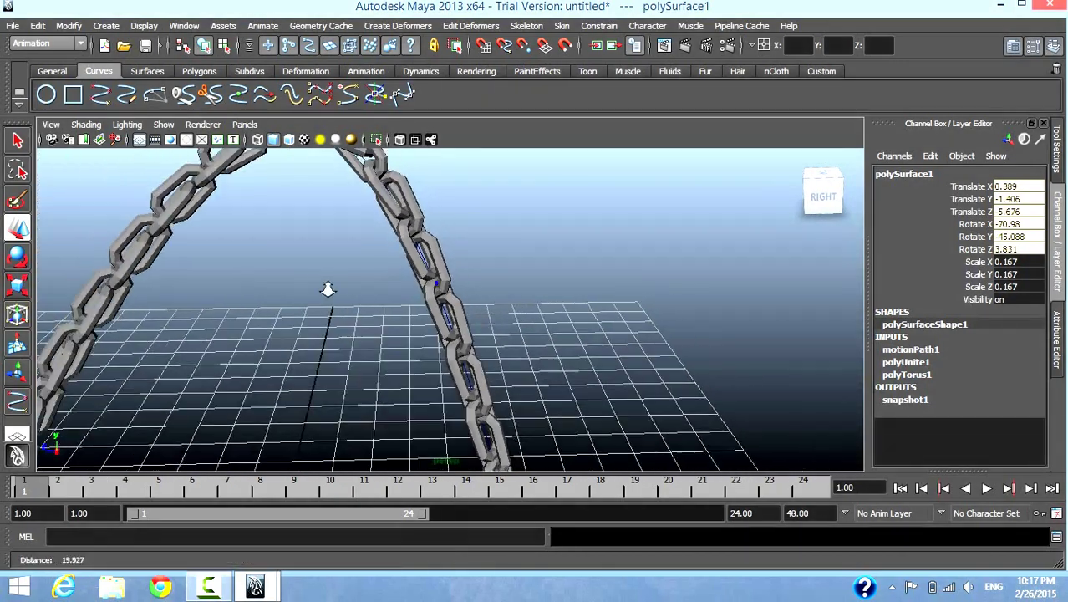
pyautogui.moveTo(325, 286)
pyautogui.keyDown('alt'); pyautogui.mouseDown()
pyautogui.moveTo(507, 292)
pyautogui.moveTo(430, 304)
pyautogui.mouseUp(); pyautogui.keyUp('alt')
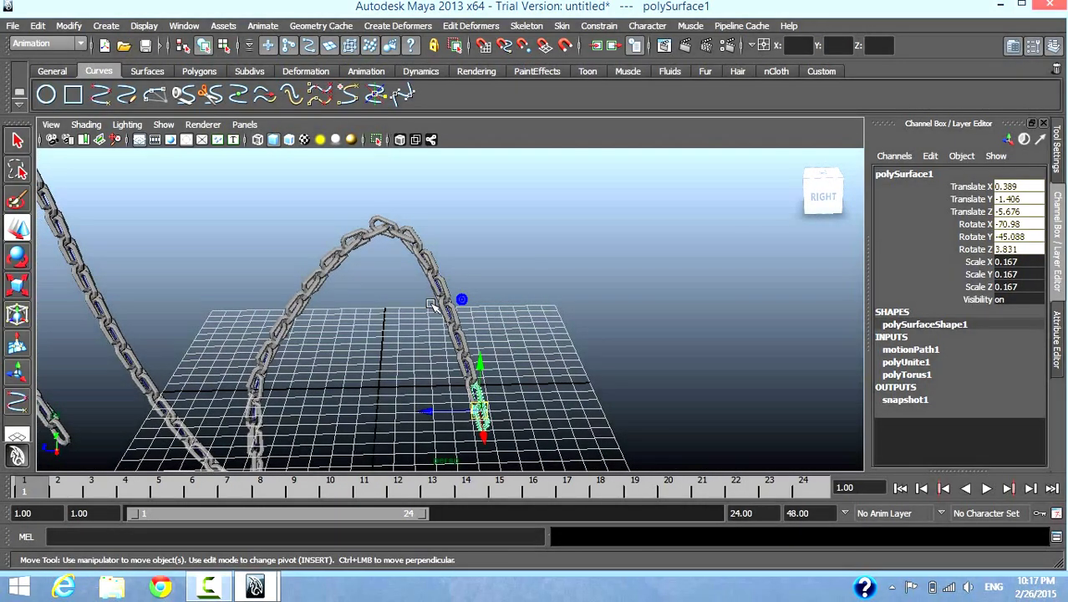
pyautogui.hotkey('ctrl', 'z')
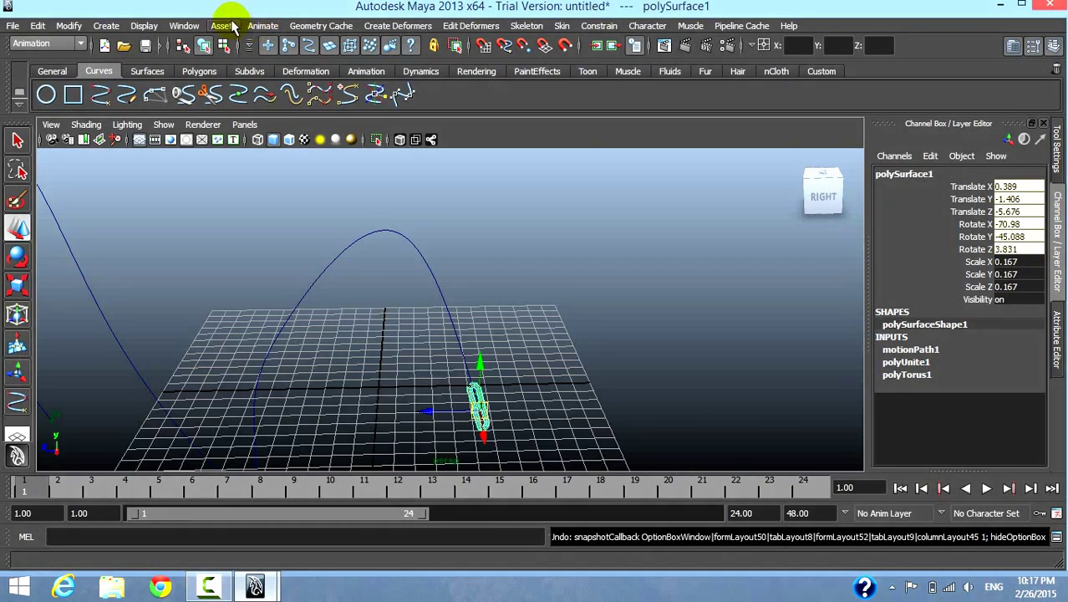
pyautogui.click(262, 26)
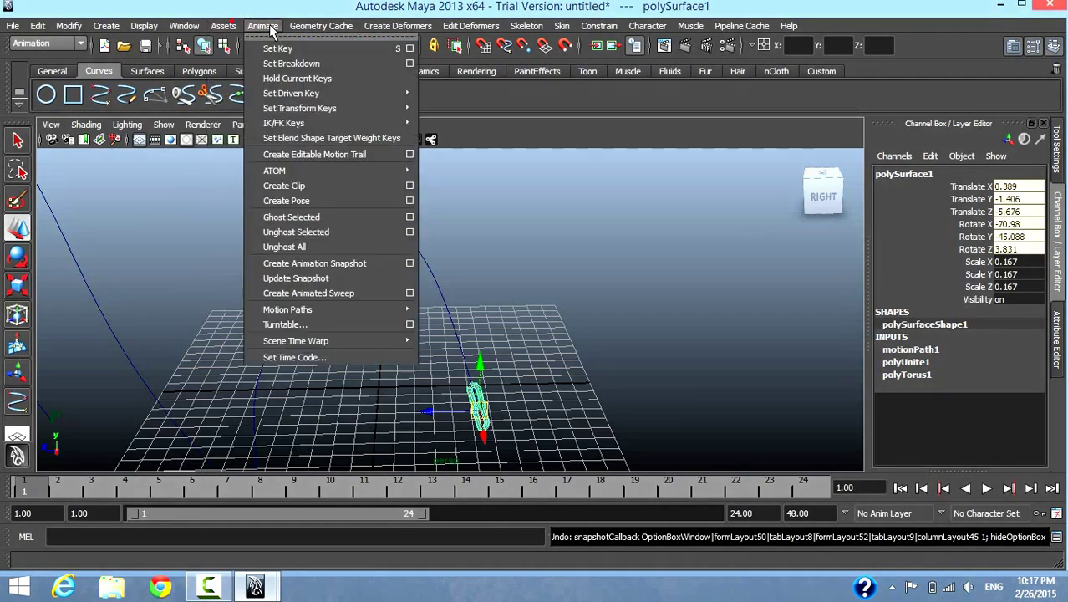
pyautogui.click(409, 264)
pyautogui.write('0.4500')
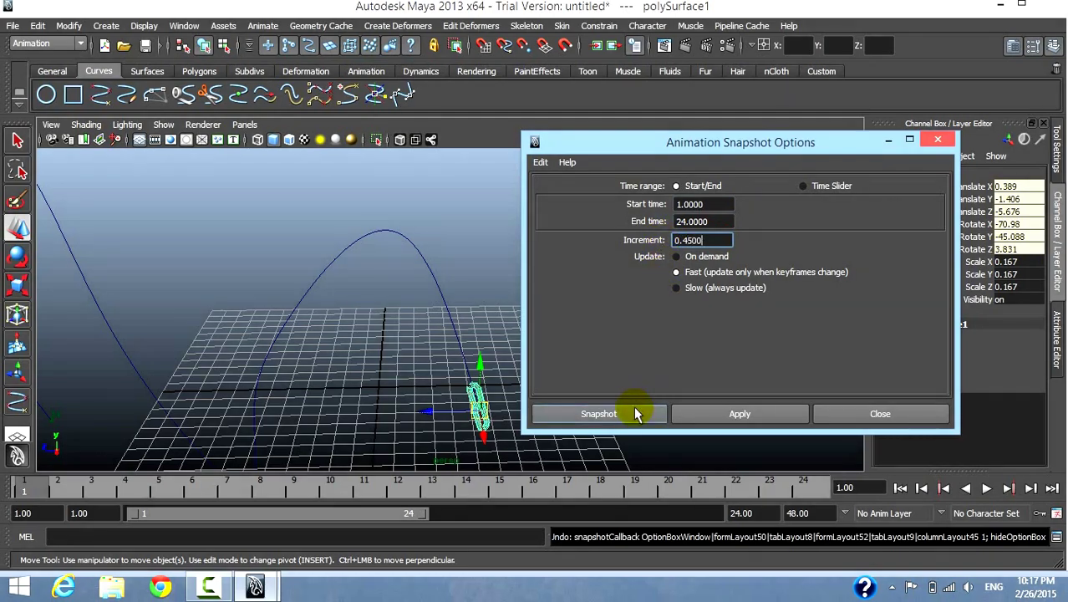
pyautogui.click(635, 413)
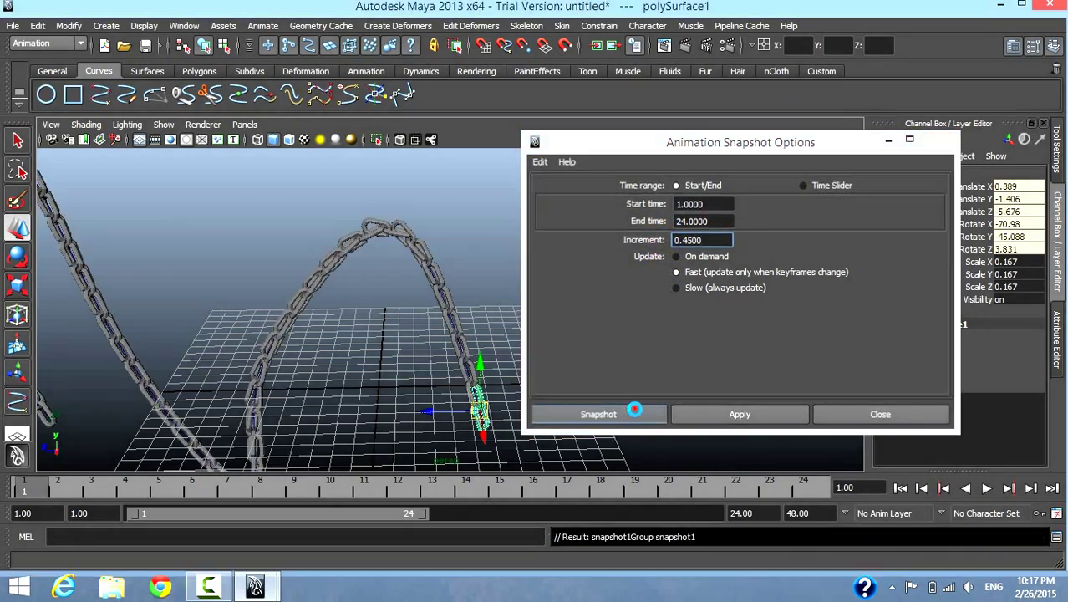
pyautogui.moveTo(584, 398)
pyautogui.keyDown('alt'); pyautogui.mouseDown()
pyautogui.moveTo(592, 343)
pyautogui.moveTo(484, 289)
pyautogui.mouseUp(); pyautogui.keyUp('alt')
pyautogui.keyDown('alt'); pyautogui.moveTo(484, 288); pyautogui.dragTo(408, 376, button='right'); pyautogui.keyUp('alt')
pyautogui.moveTo(408, 375)
pyautogui.keyDown('alt'); pyautogui.mouseDown()
pyautogui.moveTo(394, 357)
pyautogui.moveTo(428, 366)
pyautogui.moveTo(405, 377)
pyautogui.mouseUp(); pyautogui.keyUp('alt')
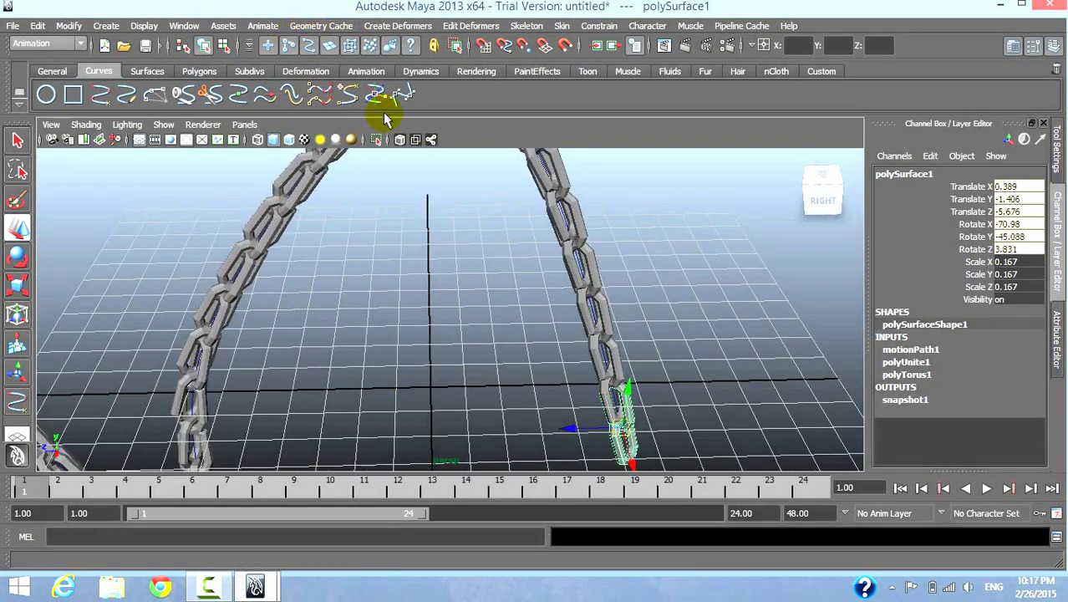
pyautogui.hotkey('ctrl', 'z')
pyautogui.click(269, 29)
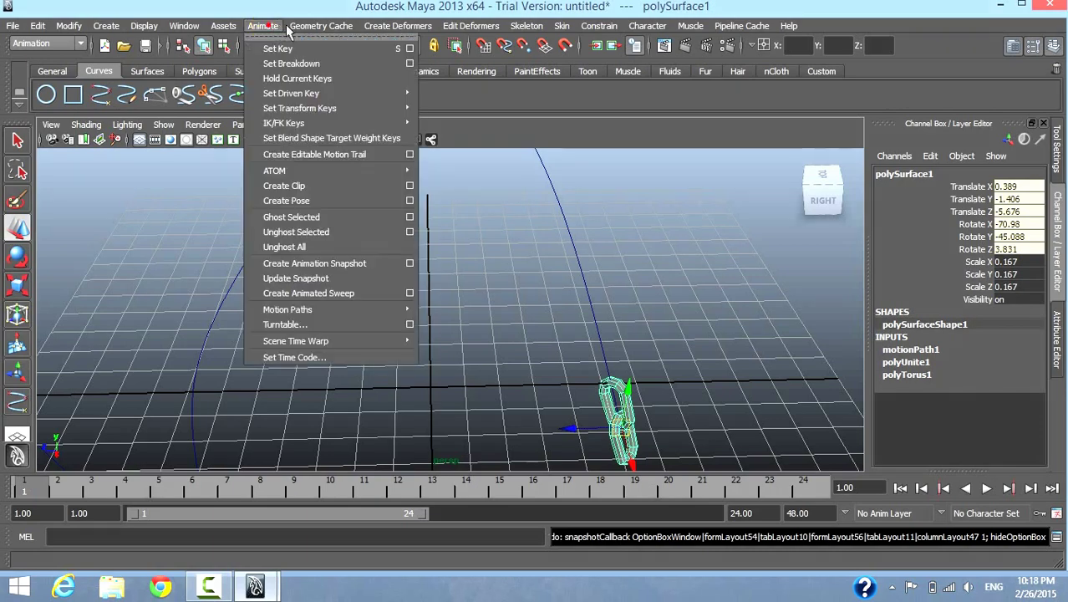
pyautogui.click(409, 263)
pyautogui.write('0.6')
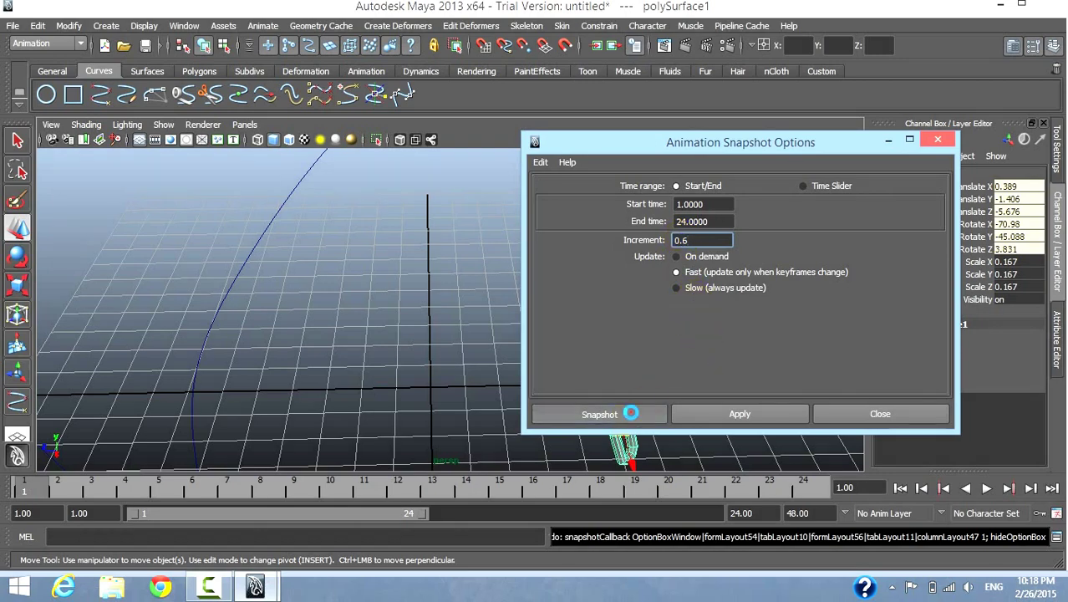
pyautogui.click(630, 413)
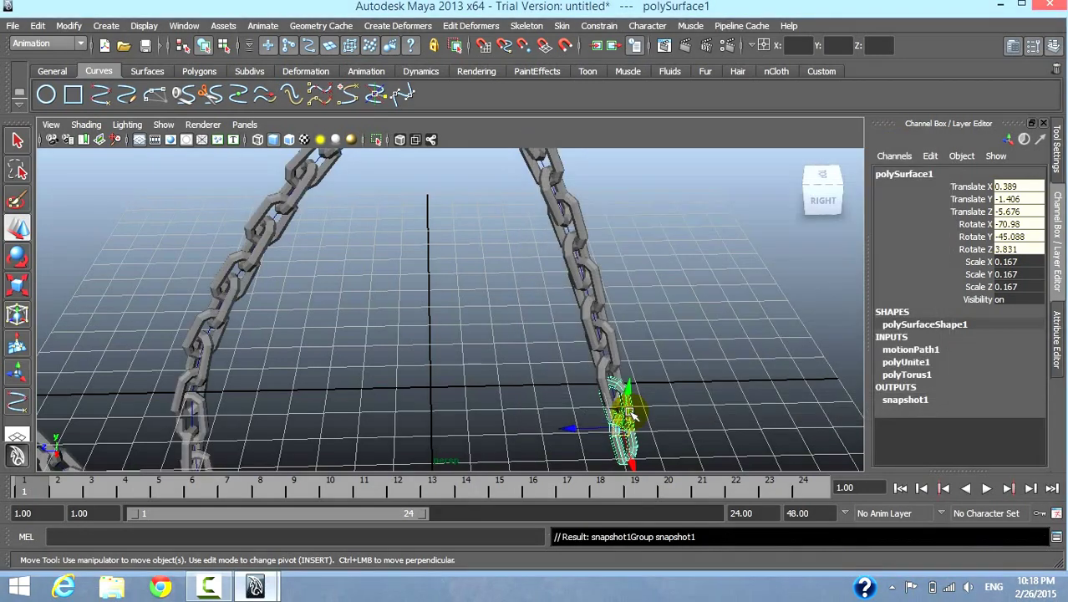
pyautogui.moveTo(535, 339)
pyautogui.keyDown('alt'); pyautogui.mouseDown()
pyautogui.moveTo(418, 333)
pyautogui.moveTo(477, 374)
pyautogui.mouseUp(); pyautogui.keyUp('alt')
pyautogui.keyDown('alt'); pyautogui.moveTo(477, 375); pyautogui.dragTo(376, 257, button='right'); pyautogui.keyUp('alt')
pyautogui.keyDown('alt'); pyautogui.moveTo(377, 258); pyautogui.dragTo(461, 315, button='middle'); pyautogui.keyUp('alt')
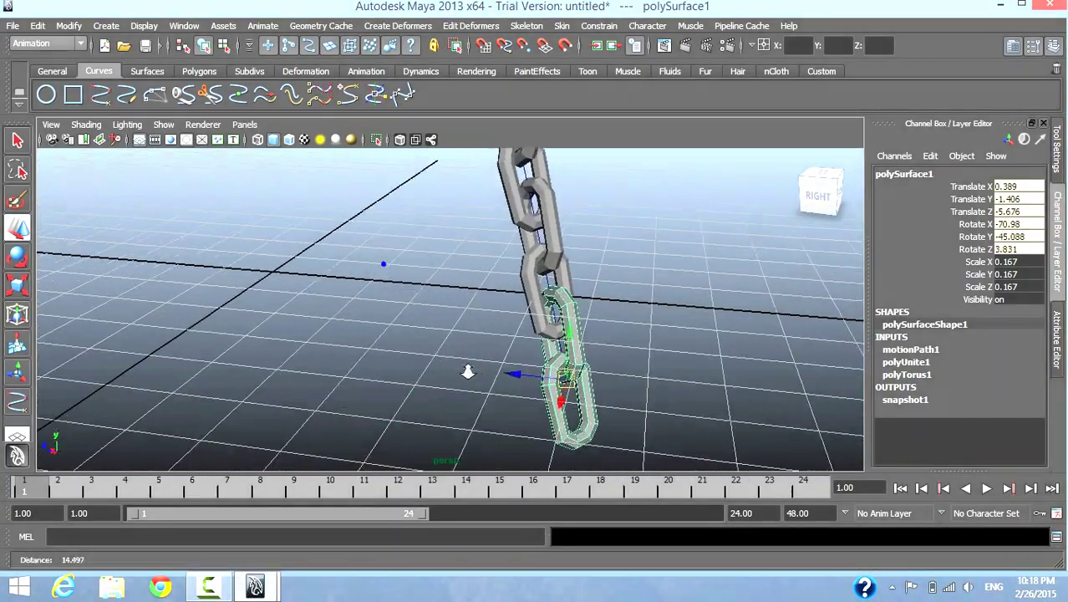
pyautogui.keyDown('alt'); pyautogui.moveTo(462, 316); pyautogui.dragTo(381, 262, button='right'); pyautogui.keyUp('alt')
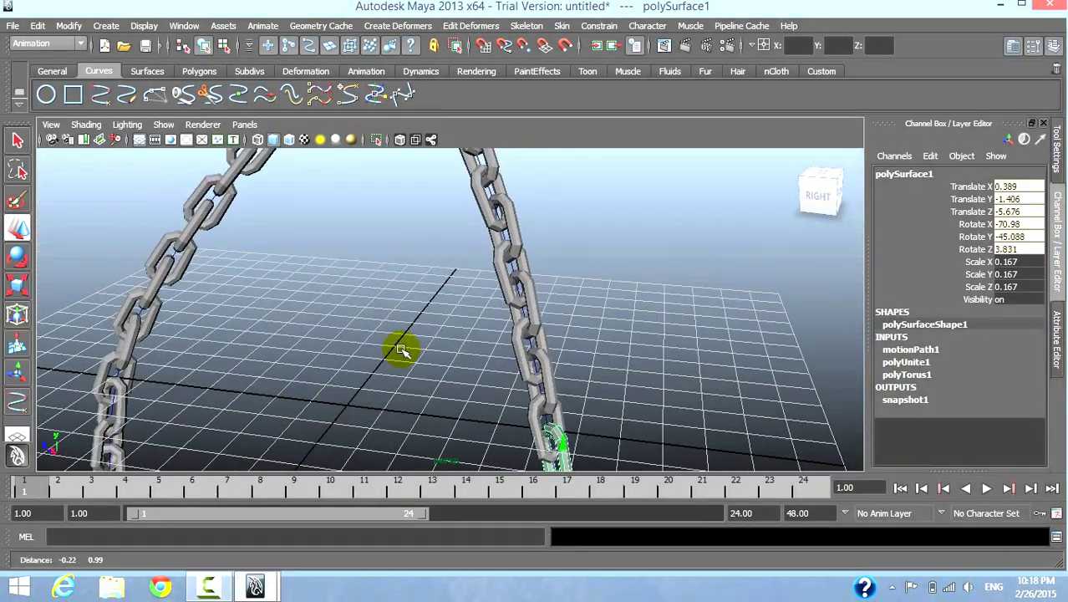
pyautogui.moveTo(381, 262)
pyautogui.keyDown('alt'); pyautogui.mouseDown()
pyautogui.moveTo(498, 324)
pyautogui.moveTo(418, 317)
pyautogui.moveTo(438, 313)
pyautogui.mouseUp(); pyautogui.keyUp('alt')
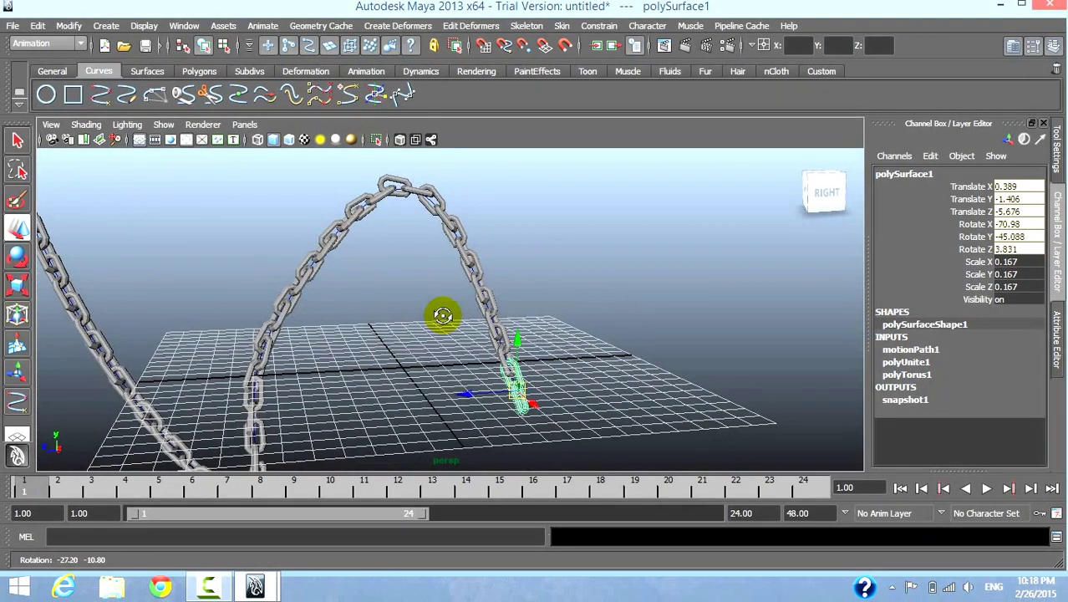
pyautogui.hotkey('ctrl', 'z')
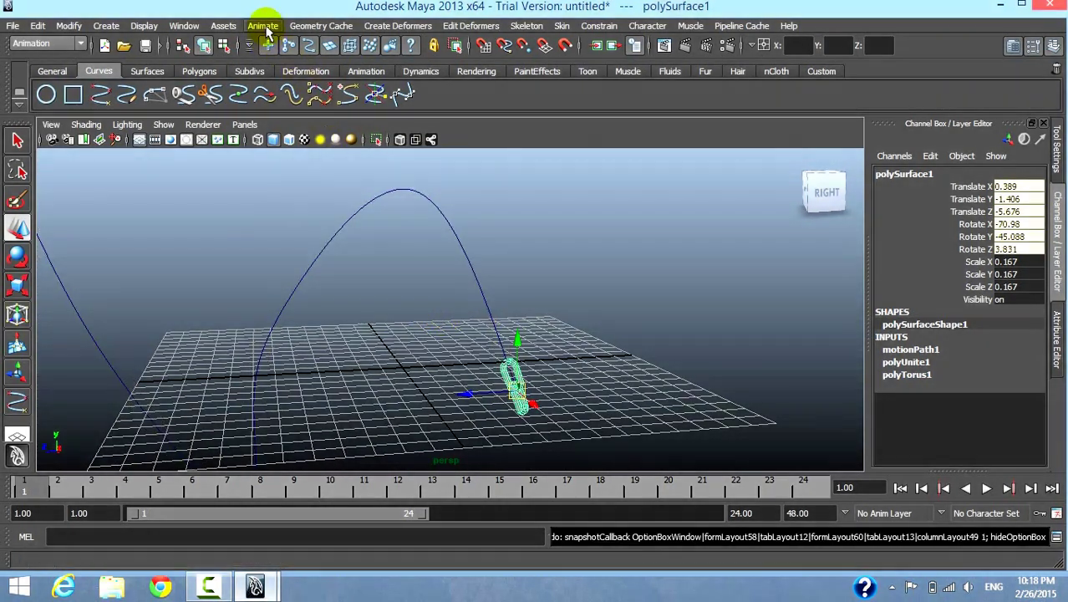
# Step: Create an animation snapshot at 0.7 increments from frame 1 to 24 along curve1
pyautogui.click(264, 26)
pyautogui.click(409, 263)
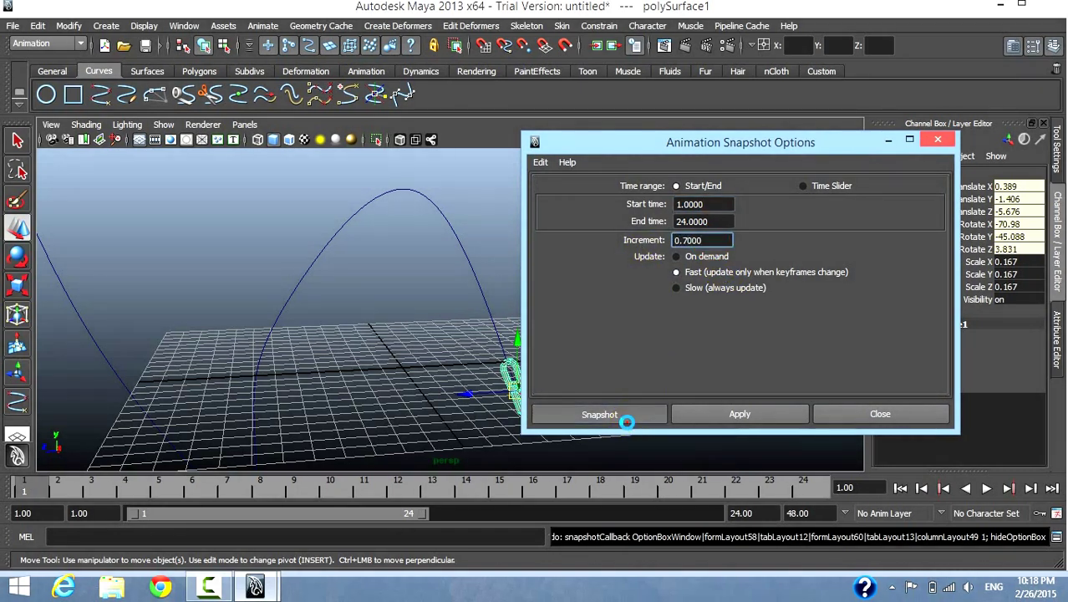
pyautogui.click(624, 417)
pyautogui.moveTo(377, 369)
pyautogui.keyDown('alt'); pyautogui.mouseDown()
pyautogui.moveTo(408, 308)
pyautogui.moveTo(584, 310)
pyautogui.moveTo(501, 301)
pyautogui.moveTo(520, 350)
pyautogui.moveTo(438, 348)
pyautogui.mouseUp(); pyautogui.keyUp('alt')
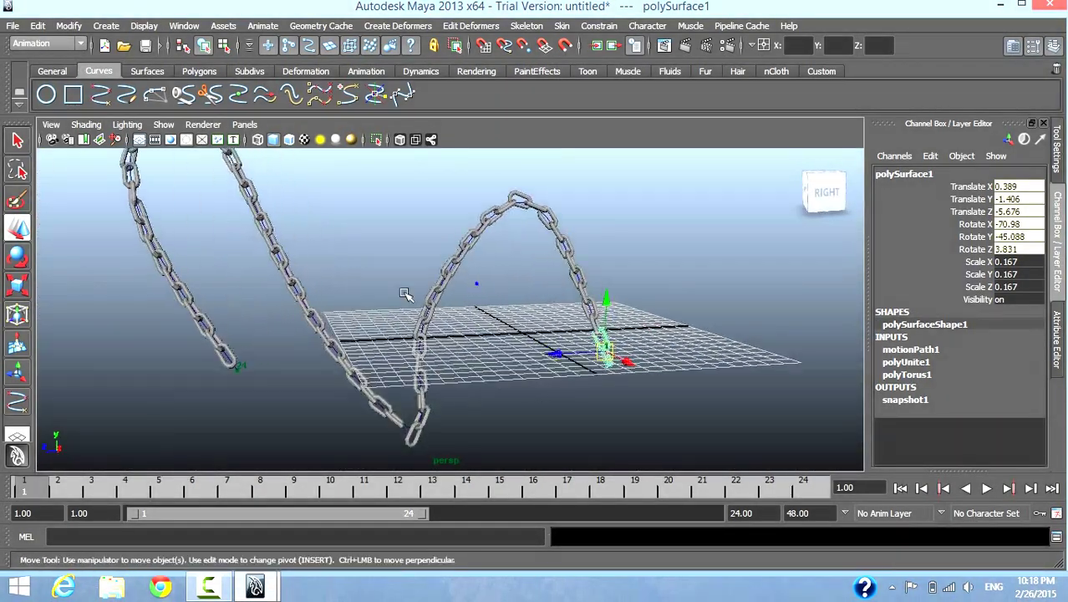
pyautogui.moveTo(405, 296)
pyautogui.keyDown('alt'); pyautogui.mouseDown(button='right')
pyautogui.moveTo(477, 381)
pyautogui.moveTo(452, 380)
pyautogui.moveTo(465, 389)
pyautogui.moveTo(493, 329)
pyautogui.mouseUp(button='right'); pyautogui.keyUp('alt')
# Step: Select the guide curve inside the chain and orbit to view the arch face-on
pyautogui.click(501, 300)
pyautogui.click(515, 219)
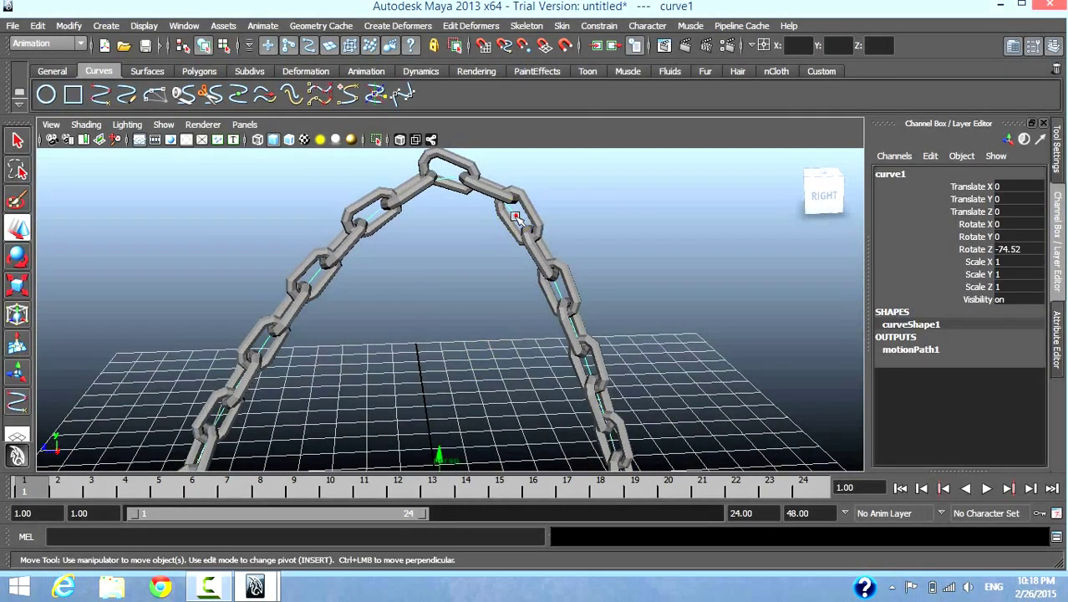
pyautogui.moveTo(476, 315)
pyautogui.keyDown('alt'); pyautogui.mouseDown()
pyautogui.moveTo(505, 315)
pyautogui.moveTo(573, 234)
pyautogui.moveTo(533, 263)
pyautogui.mouseUp(); pyautogui.keyUp('alt')
pyautogui.moveTo(377, 310)
pyautogui.keyDown('alt'); pyautogui.mouseDown()
pyautogui.moveTo(400, 303)
pyautogui.moveTo(380, 390)
pyautogui.moveTo(441, 369)
pyautogui.moveTo(409, 355)
pyautogui.mouseUp(); pyautogui.keyUp('alt')
# Step: Delete all history via Delete All by Type, delete the guide curve, deselect, then choose a File menu command
pyautogui.click(39, 26)
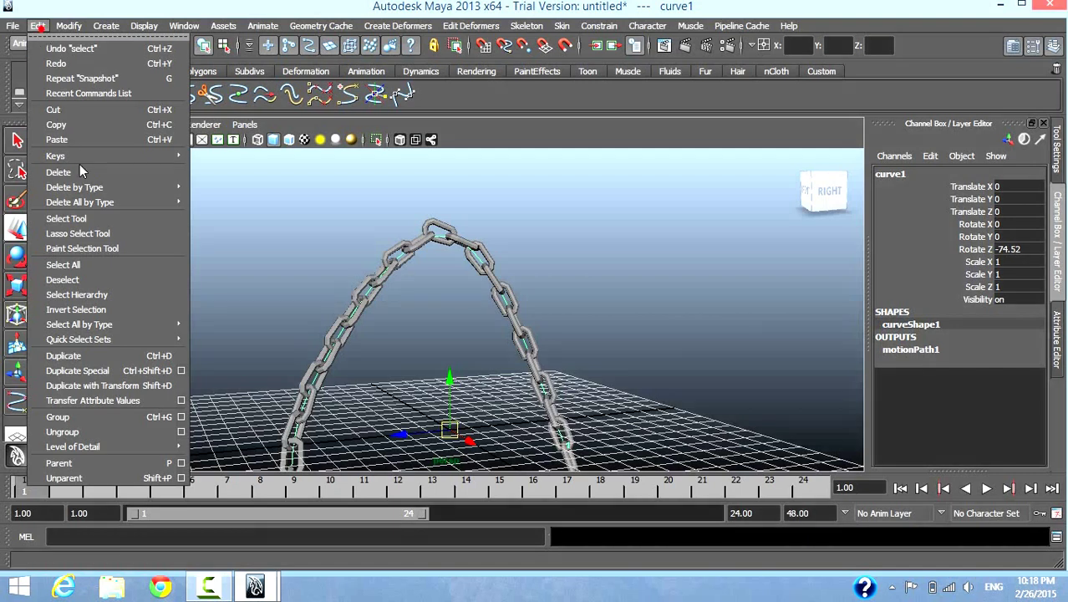
pyautogui.moveTo(81, 202)
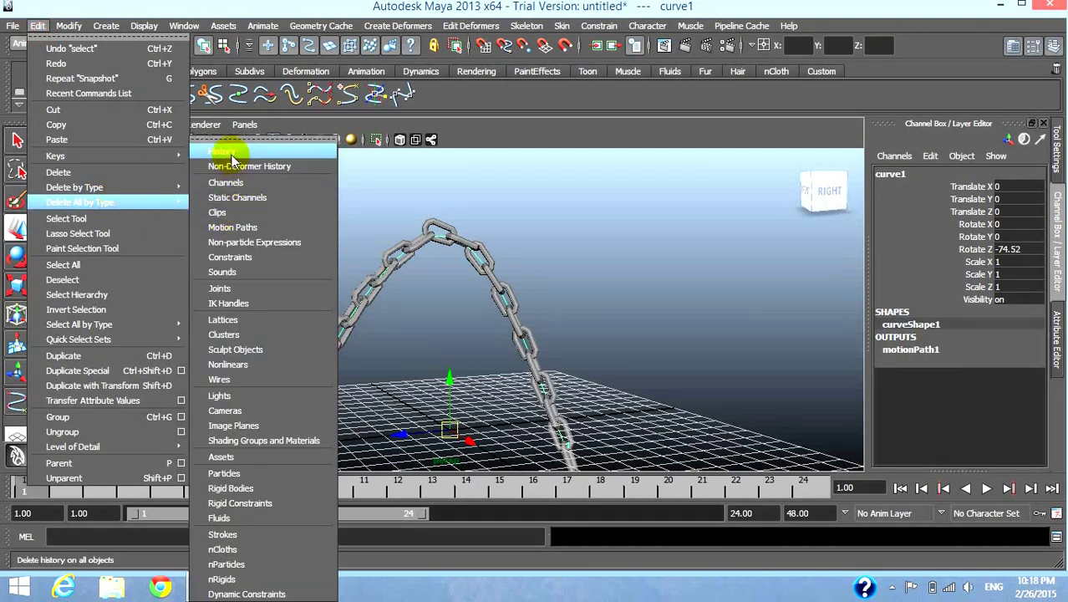
pyautogui.click(224, 151)
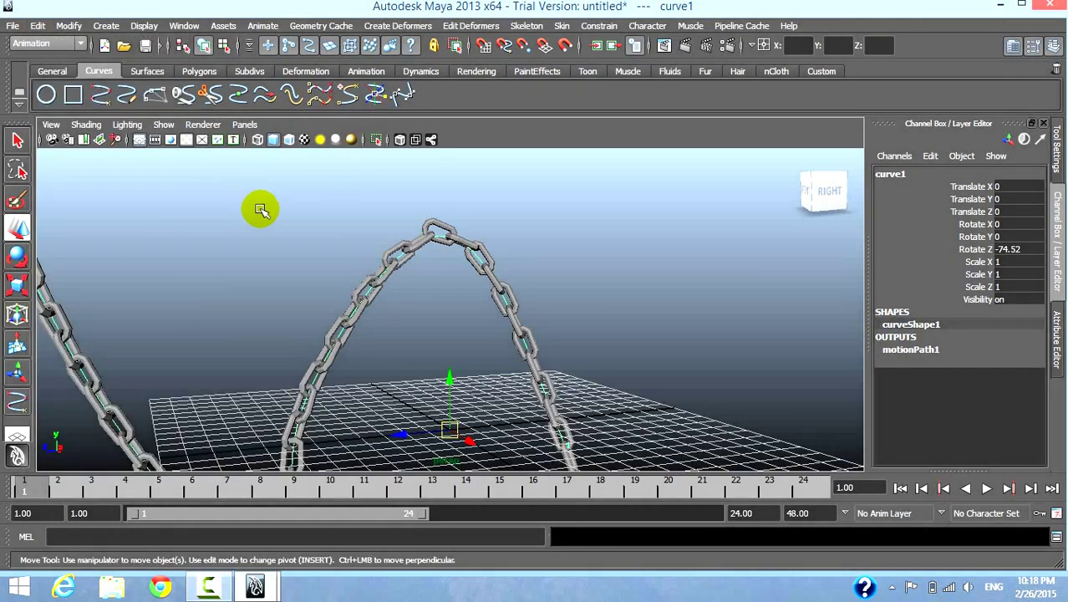
pyautogui.press('Delete')
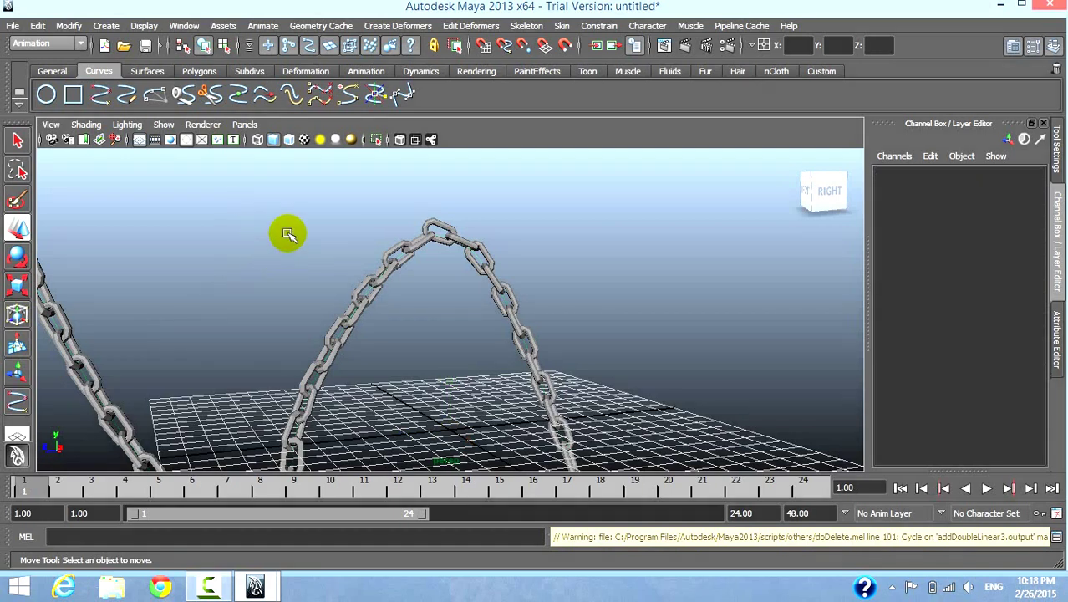
pyautogui.click(287, 234)
pyautogui.click(12, 27)
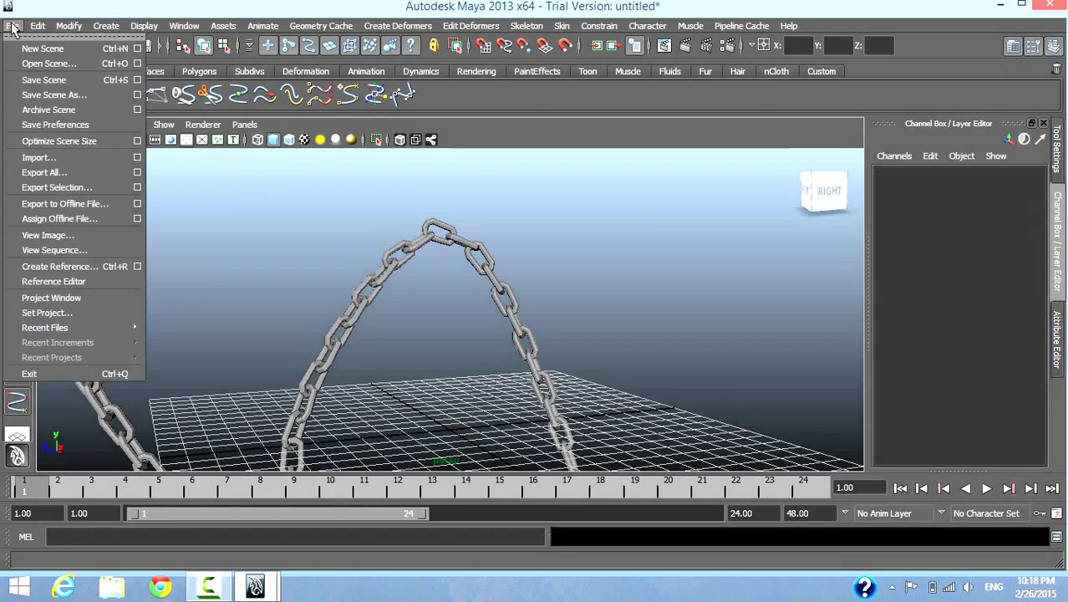
pyautogui.click(212, 586)
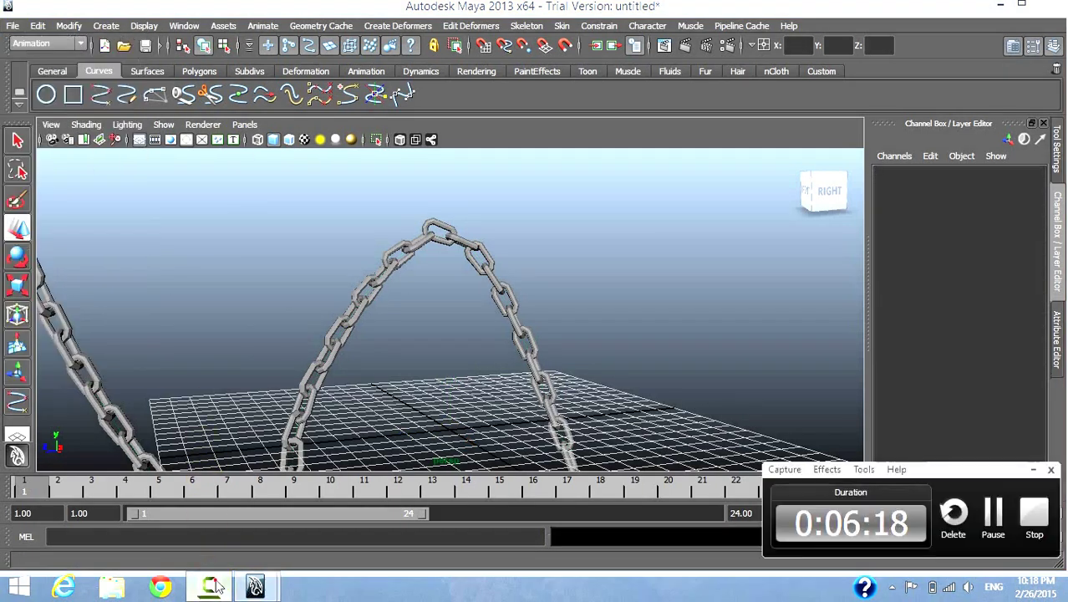